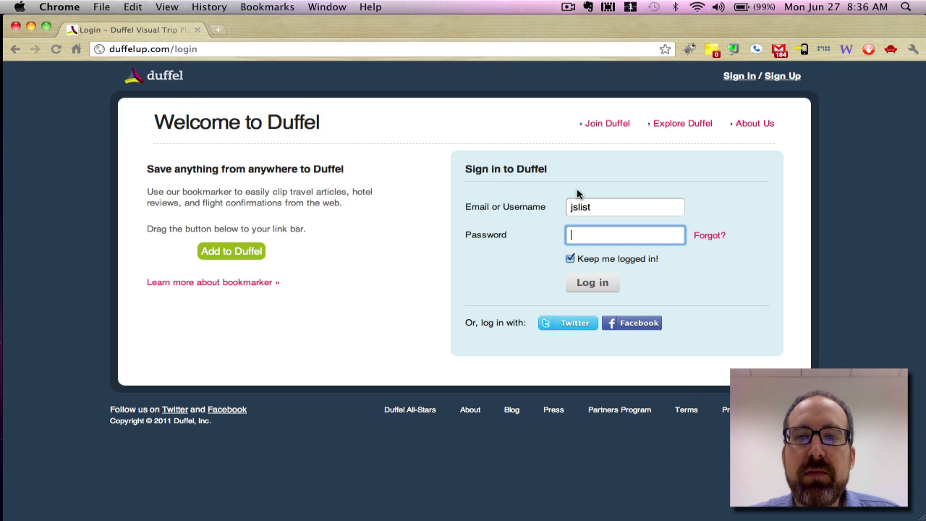
Sign in with the account password and decline to save it in the browser
key("Return")
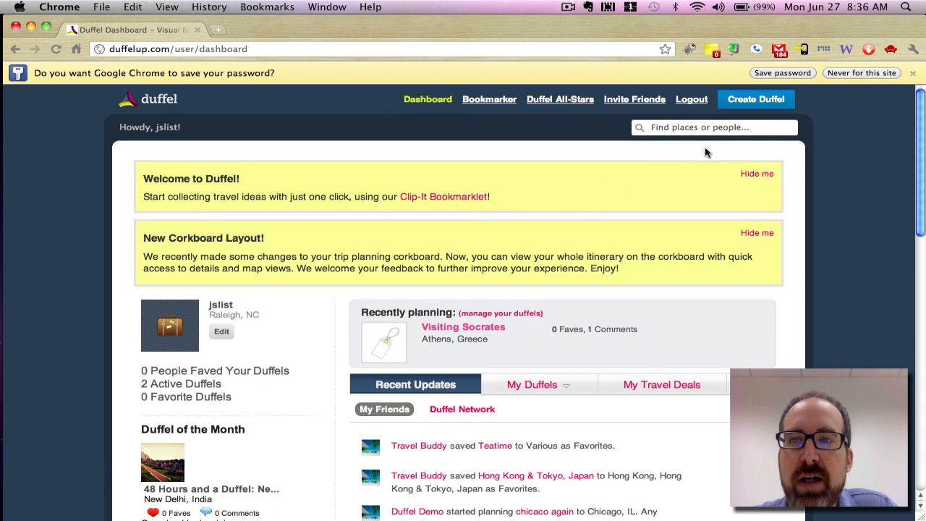
left_click(851, 74)
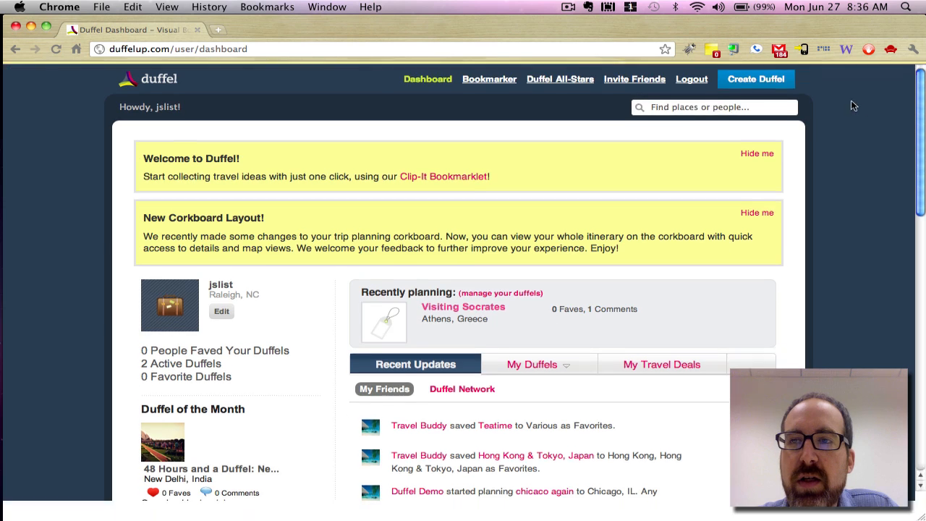
scroll(924, 122, "down", 3)
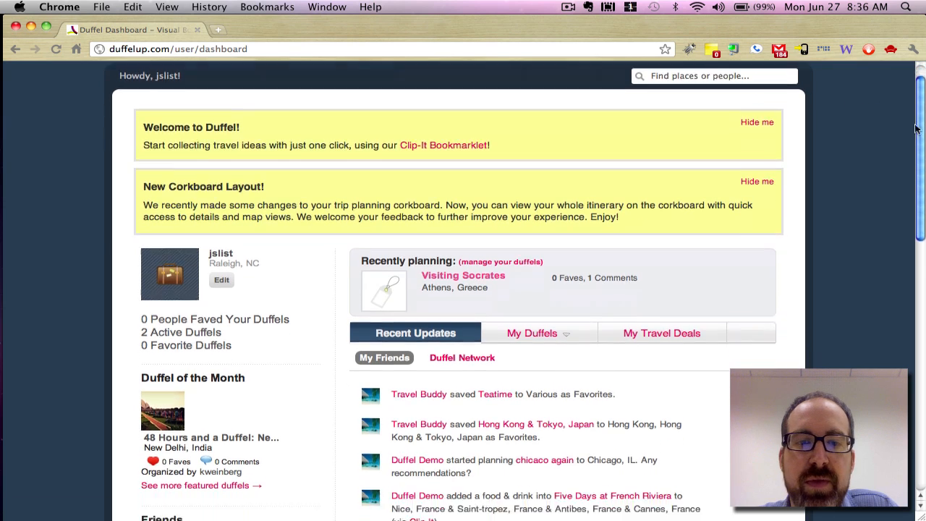
scroll(923, 101, "up", 3)
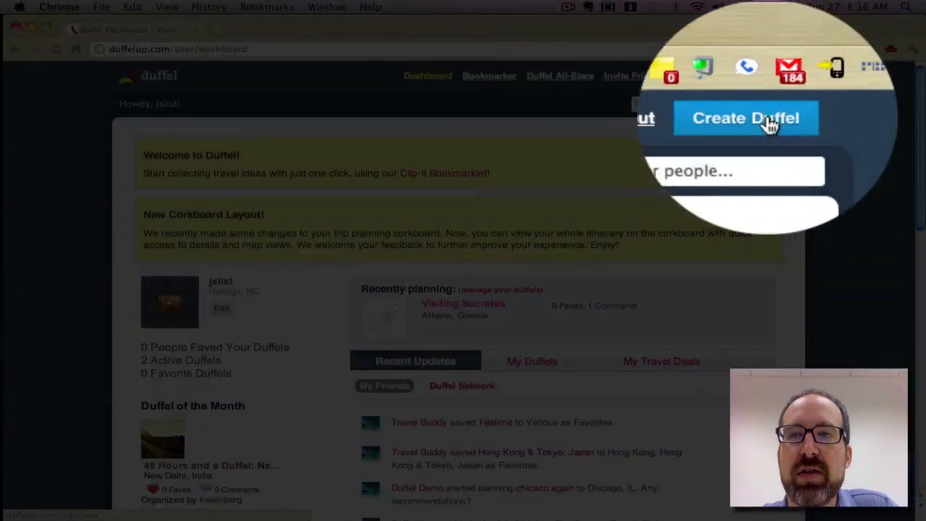
Start a new duffel and name it "French Revolution"
left_click(764, 76)
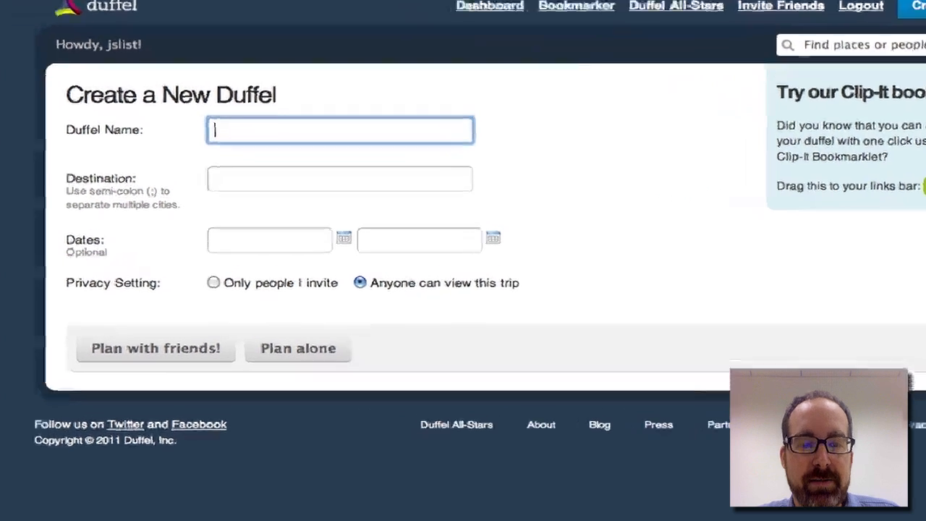
type("French REv")
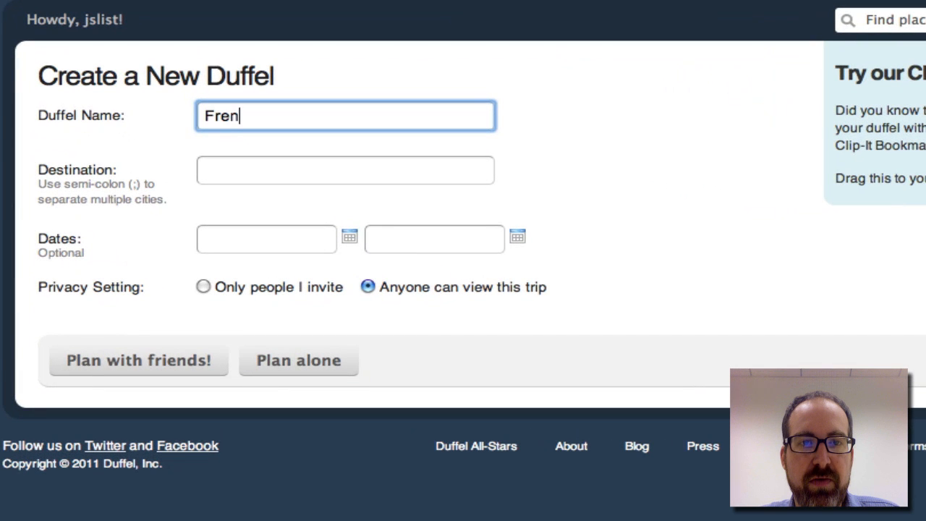
key("BackSpace")
key("BackSpace")
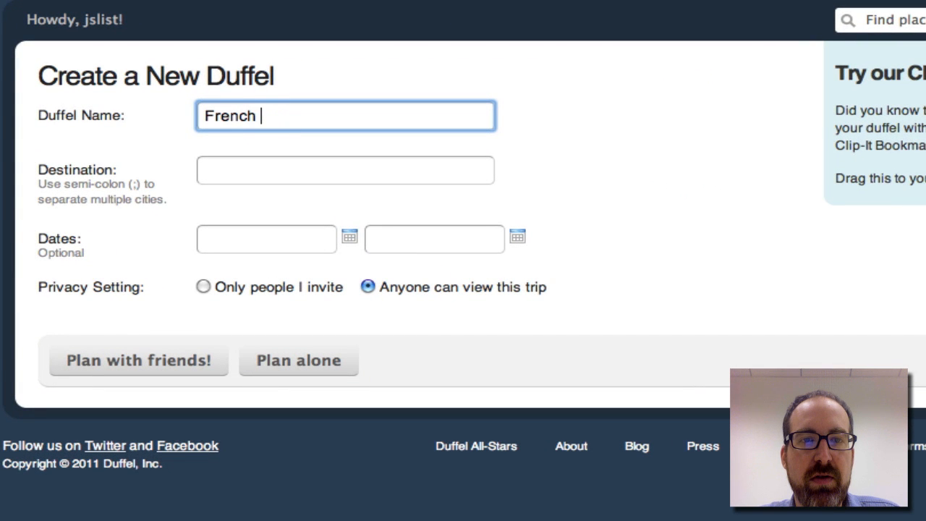
type("Revolution")
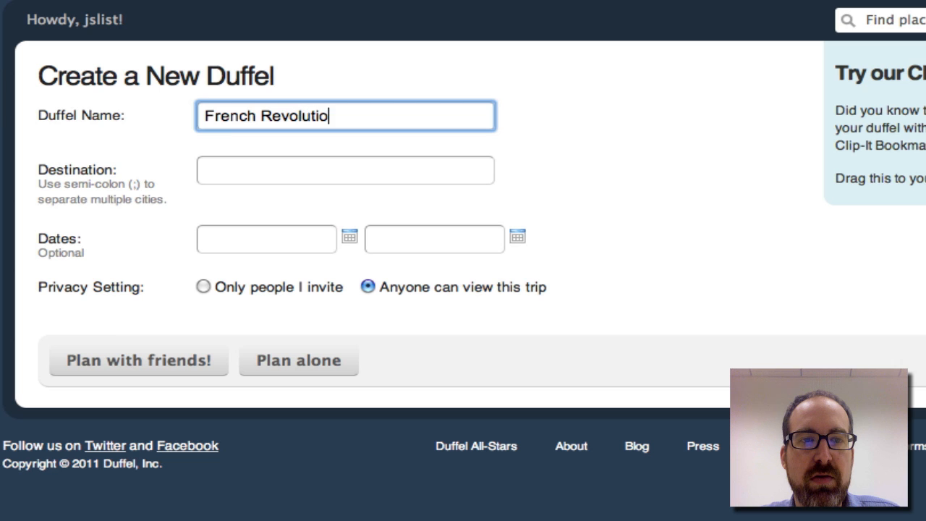
Set the duffel's destination to Paris, France and create it with the plan alone option
key("Tab")
type("Pe")
key("BackSpace")
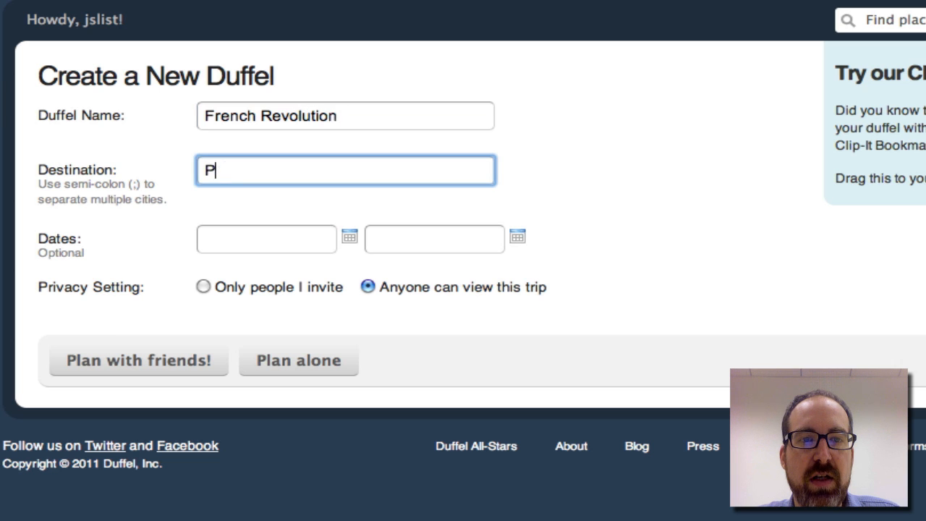
type("aris")
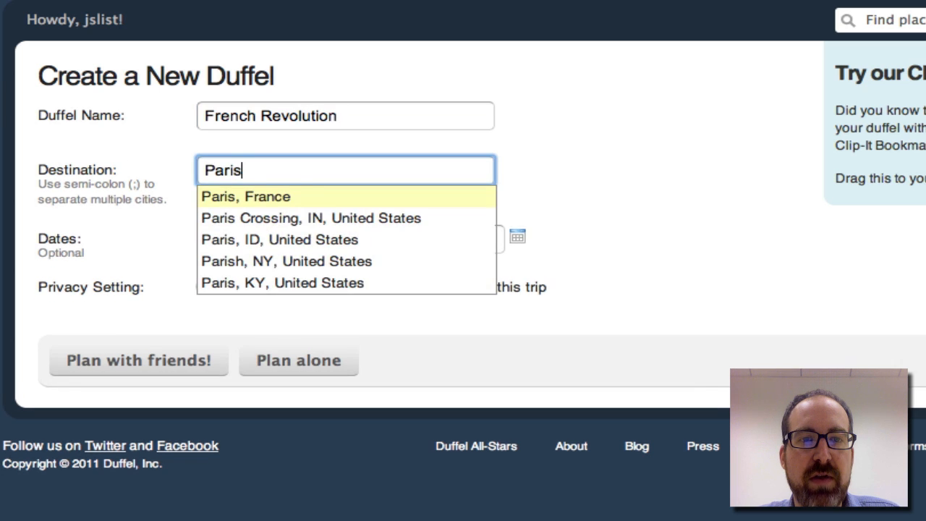
key("Return")
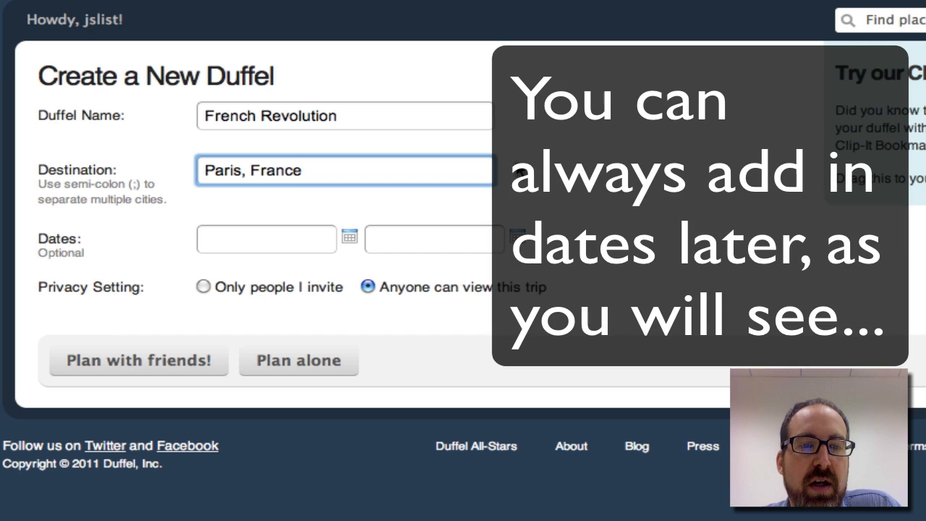
left_click(302, 368)
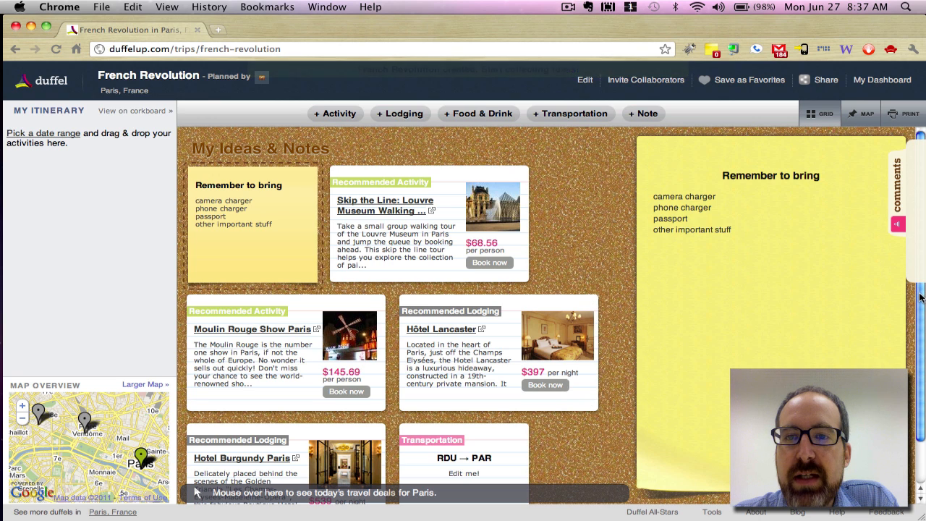
Delete the recommended Hotel Burgundy Paris and Moulin Rouge Show Paris cards from the corkboard
scroll(921, 302, "down", 2)
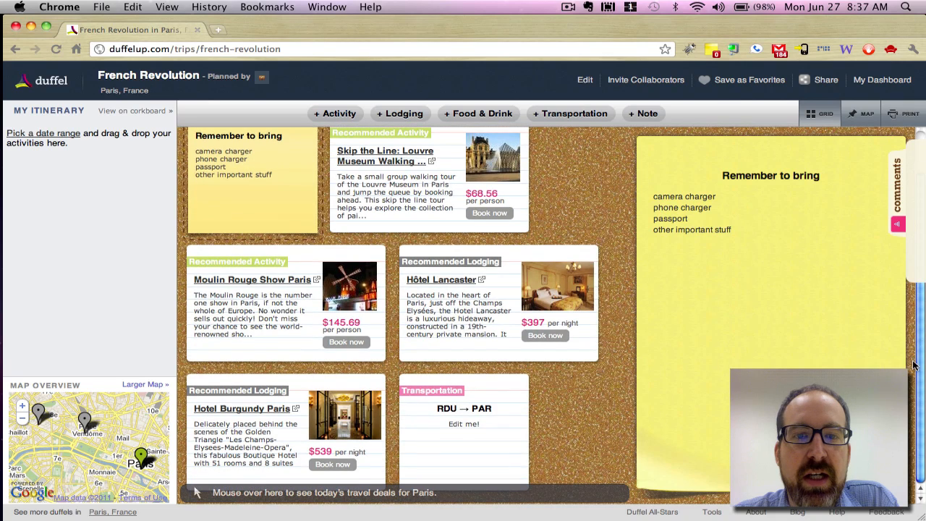
scroll(924, 267, "up", 2)
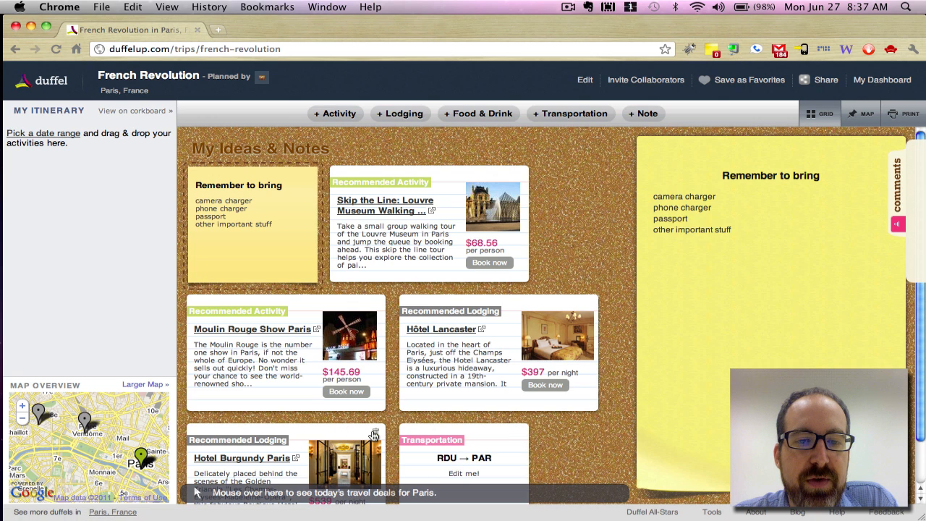
left_click(376, 432)
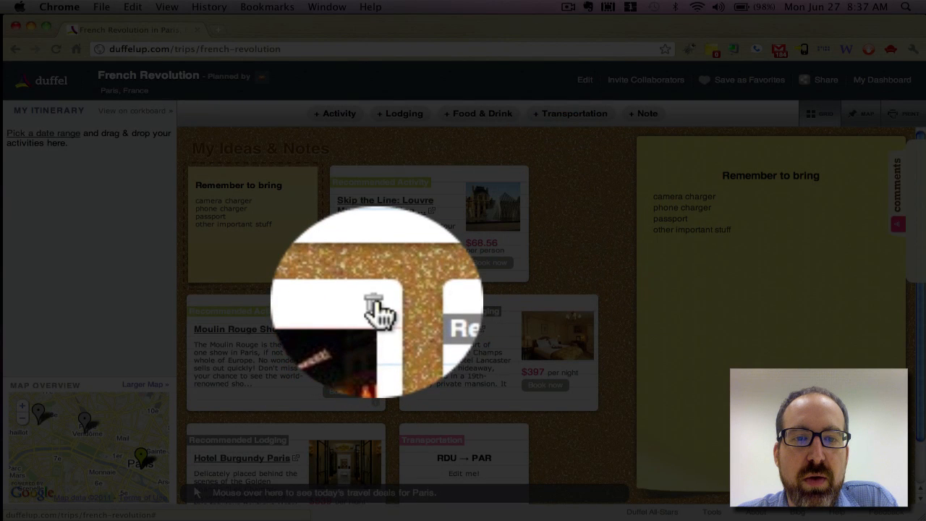
left_click(572, 197)
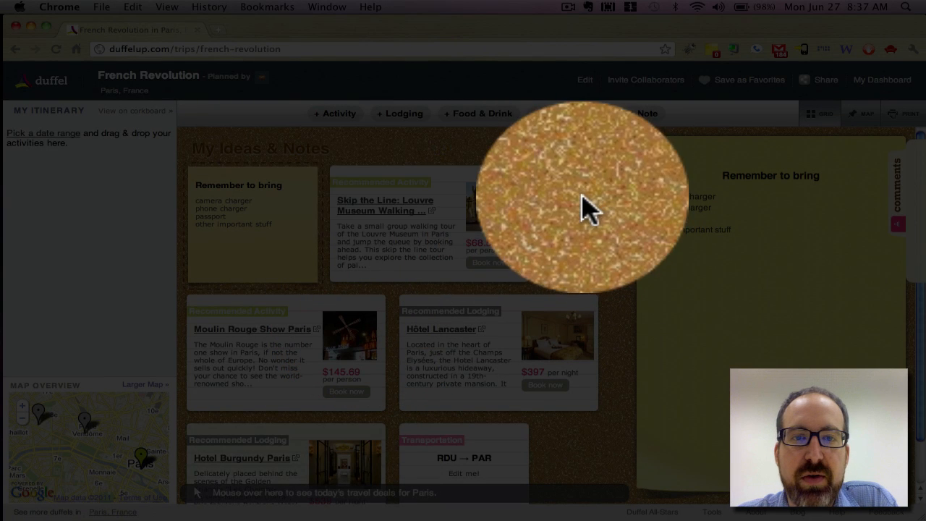
left_click(521, 149)
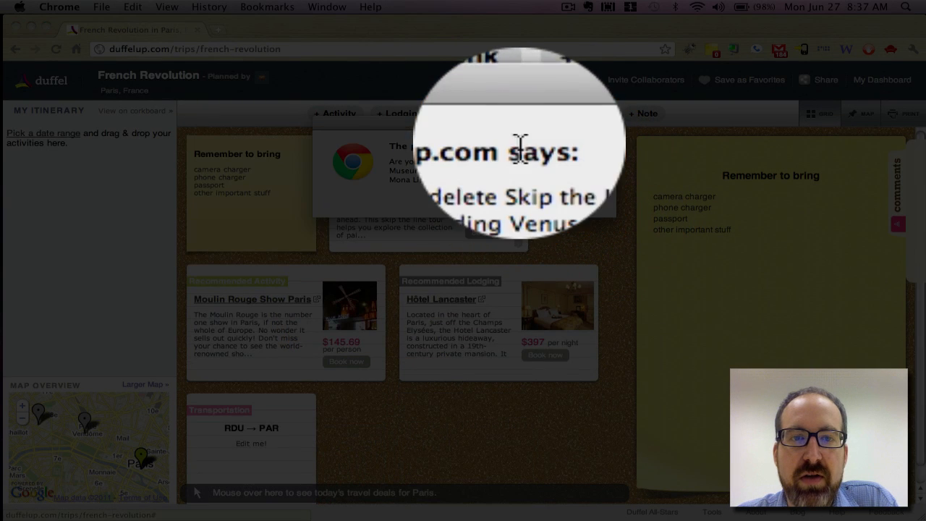
left_click(549, 194)
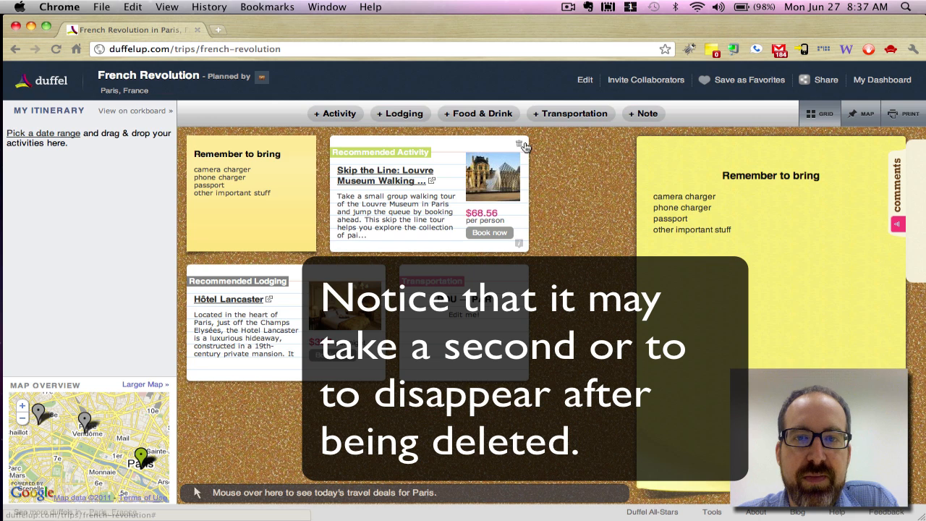
Delete the recommended Louvre Museum walking tour and Hôtel Lancaster cards from the corkboard
left_click(523, 147)
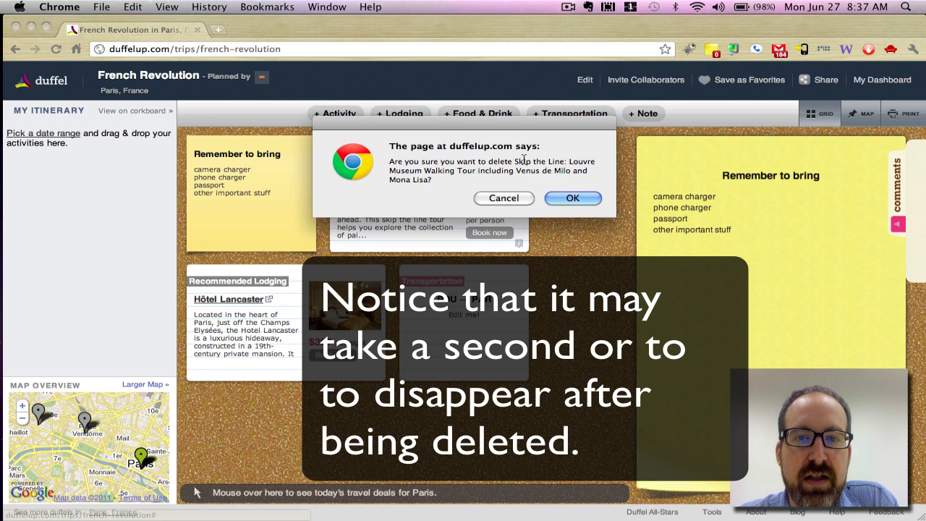
left_click(568, 198)
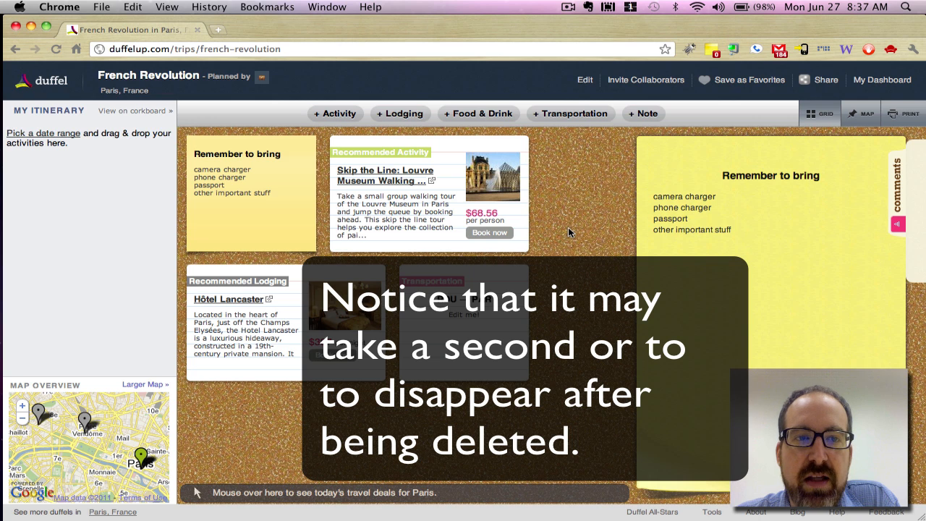
left_click(519, 144)
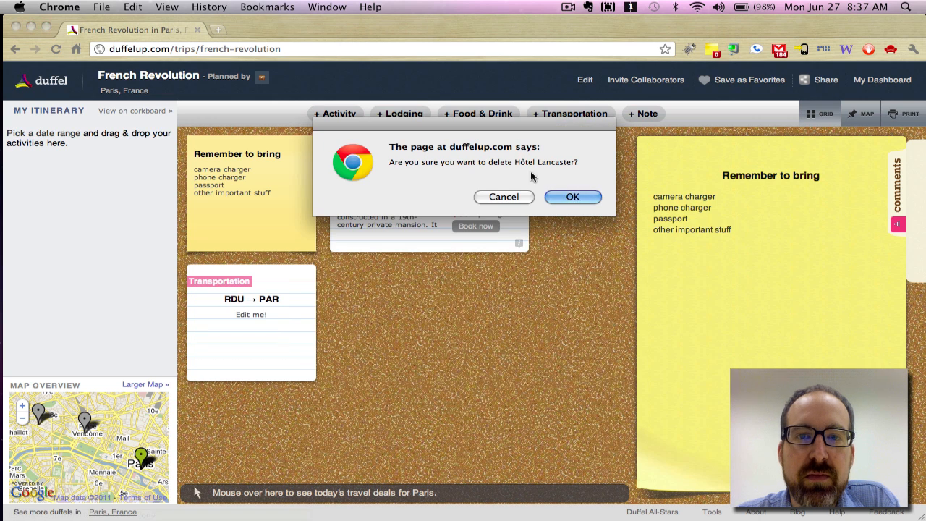
left_click(557, 196)
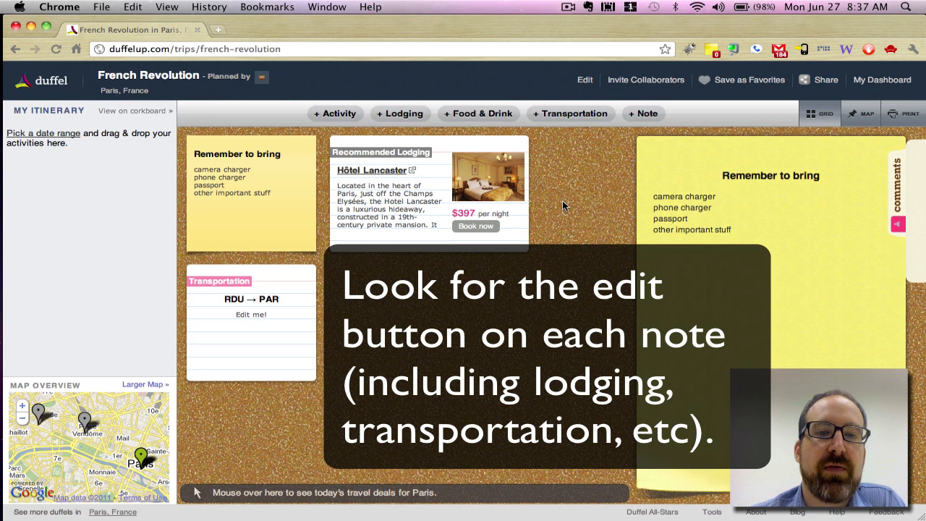
Open the "Remember to bring" note for editing and change its title to "Intinerary"
mouse_move(266, 205)
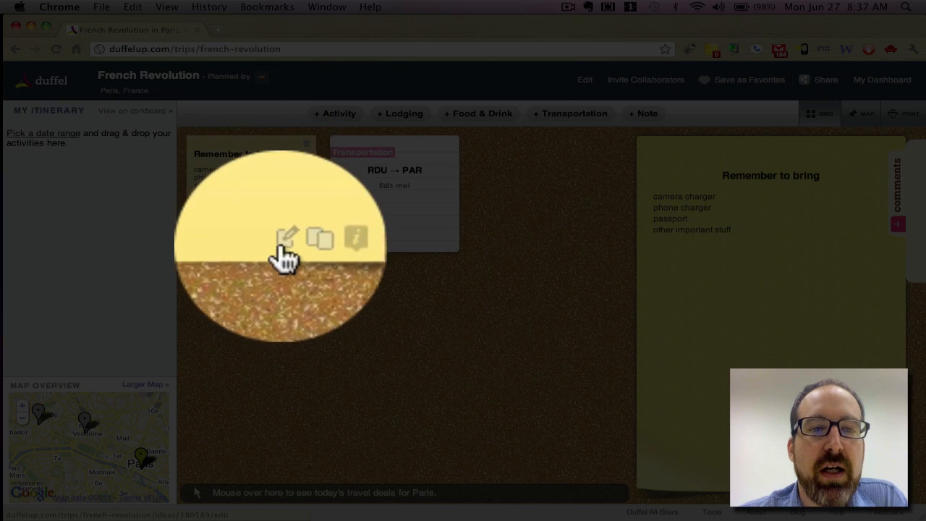
left_click(282, 250)
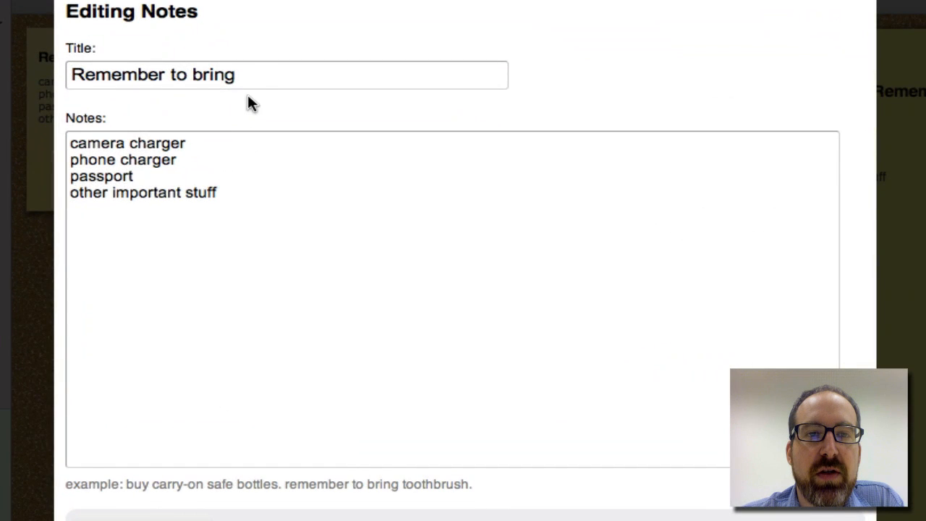
left_click_drag(241, 72, 54, 47)
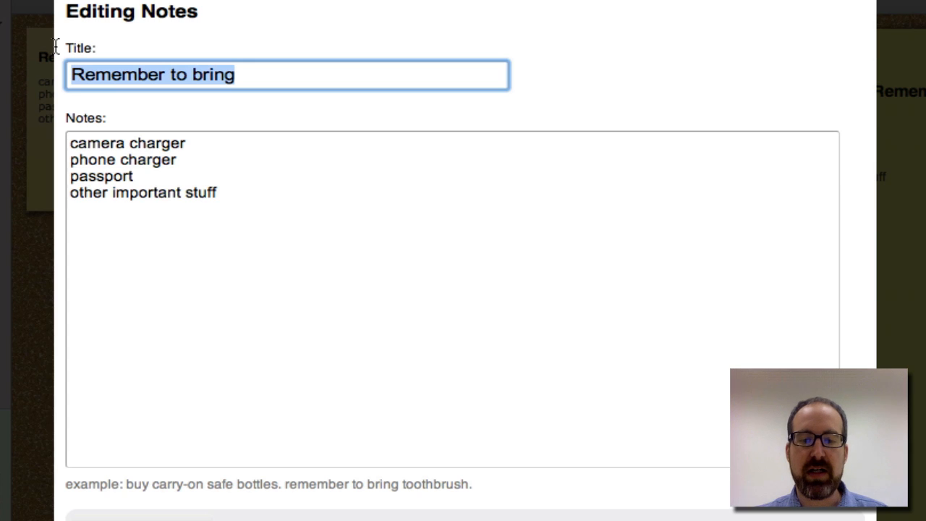
type("Inter")
key("BackSpace")
key("BackSpace")
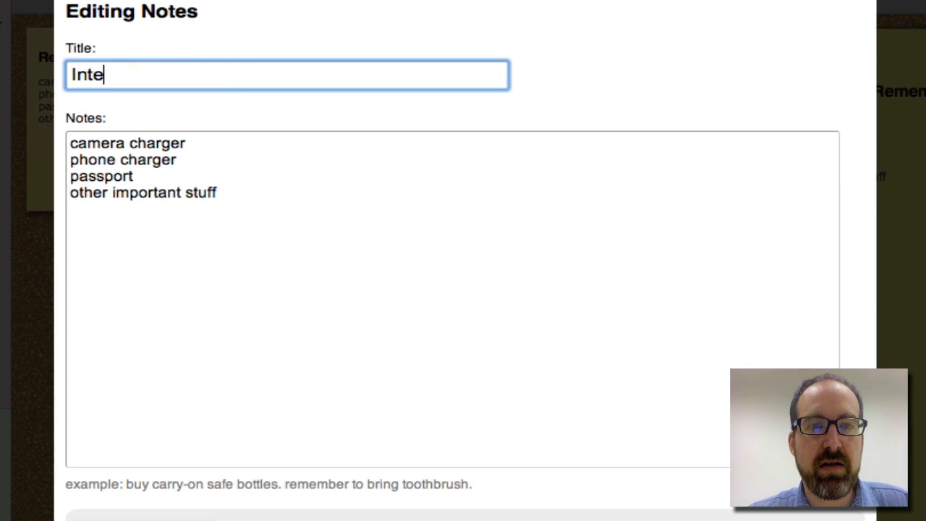
type("inte")
key("BackSpace")
key("BackSpace")
type("er")
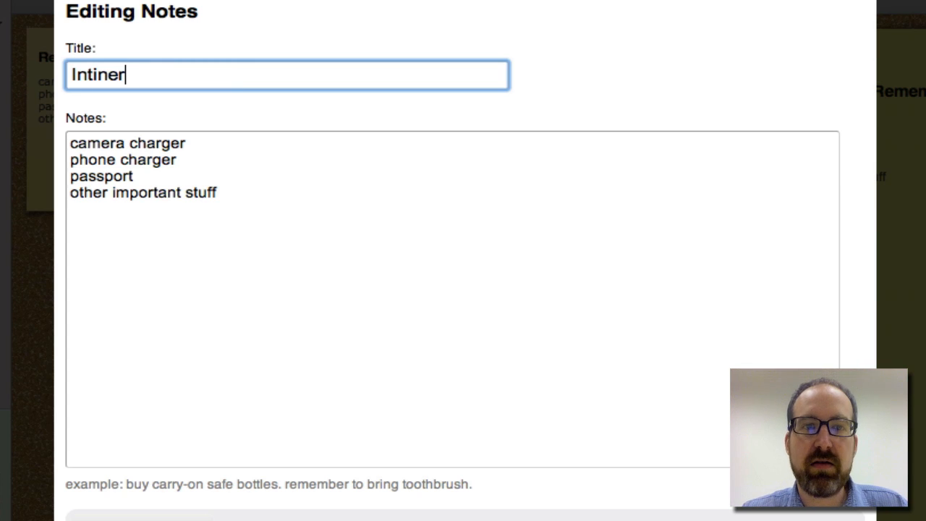
type("ary")
Replace the note's text with "Liberty", "Egality" and "Fraternity" on separate lines and save the note
key("Tab")
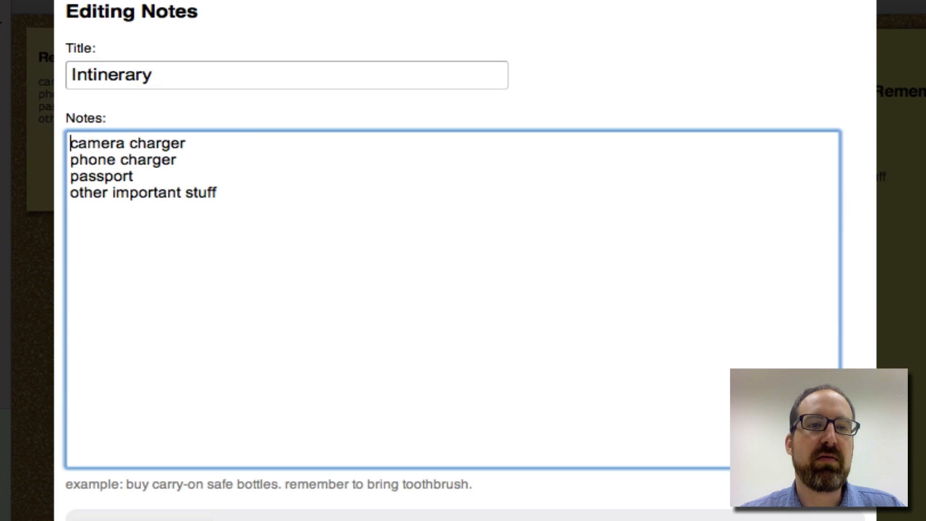
left_click_drag(253, 211, 25, 153)
type("Lib")
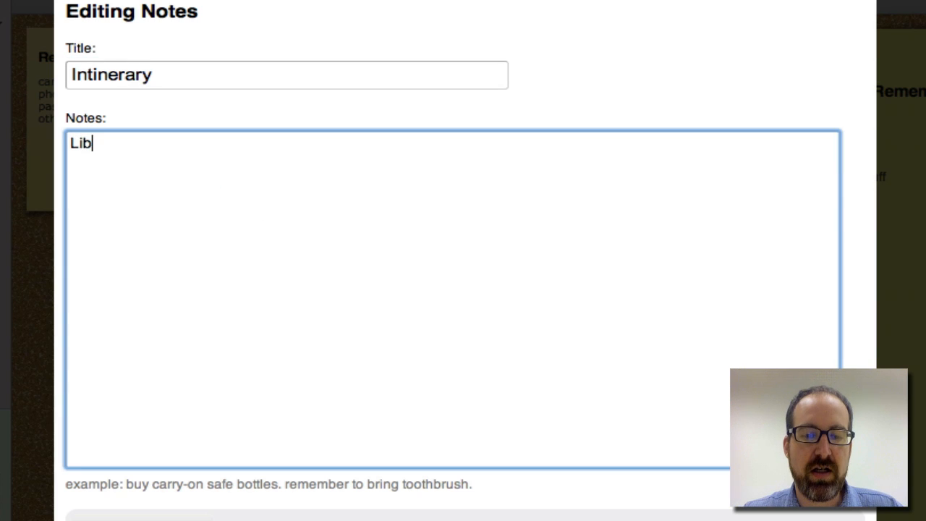
type("erty Egality")
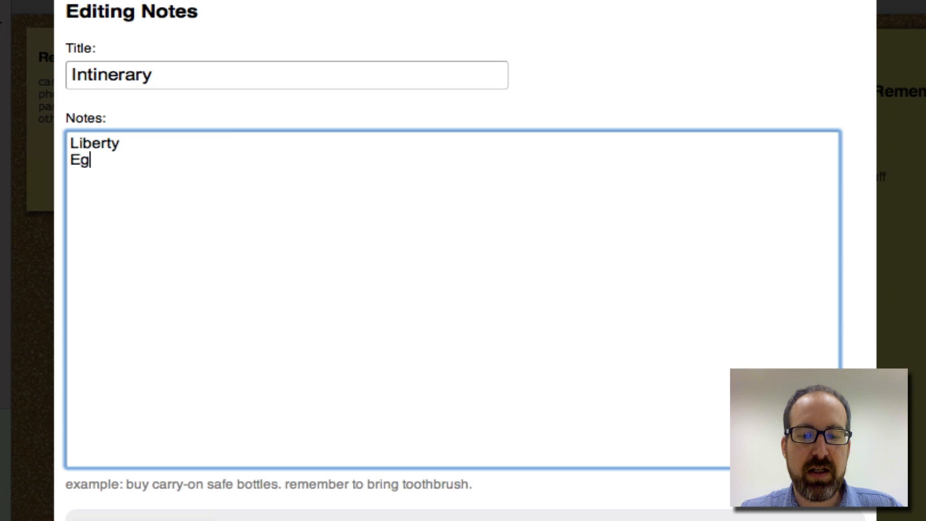
key("Return")
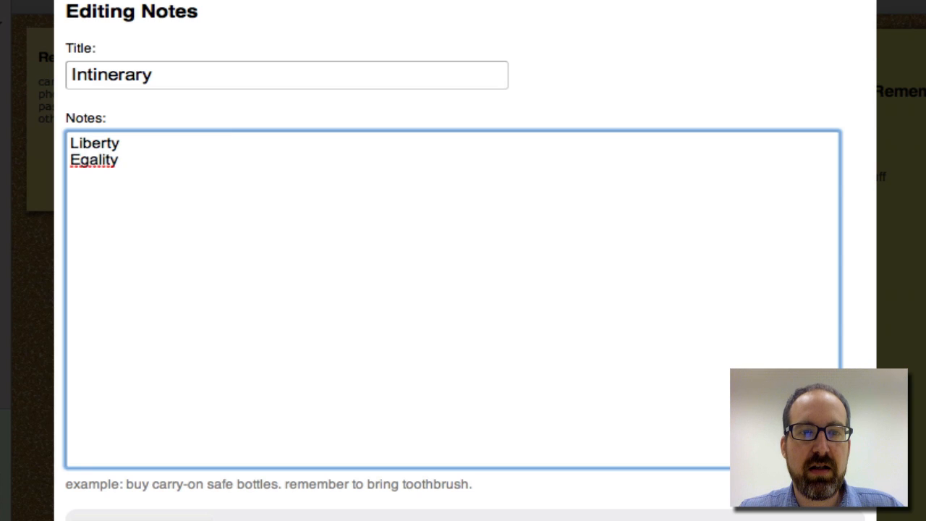
type("Fraternity")
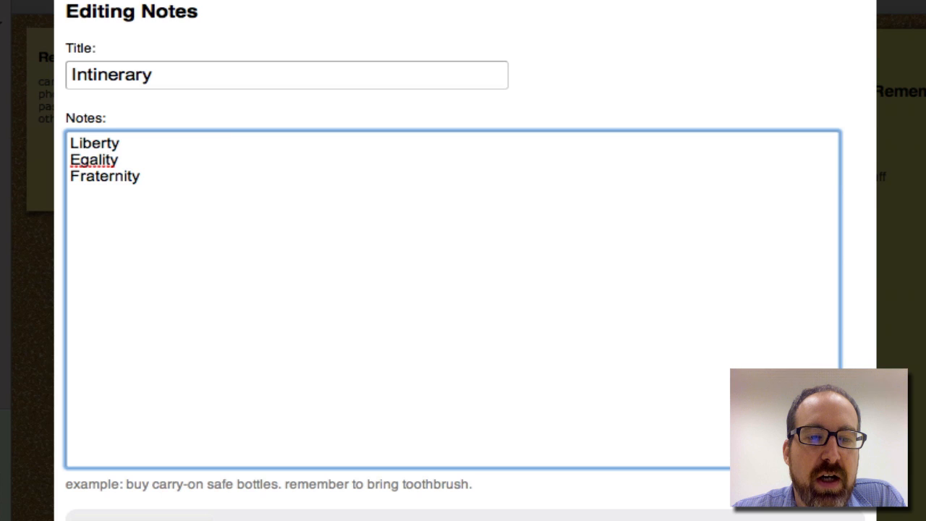
key("Tab")
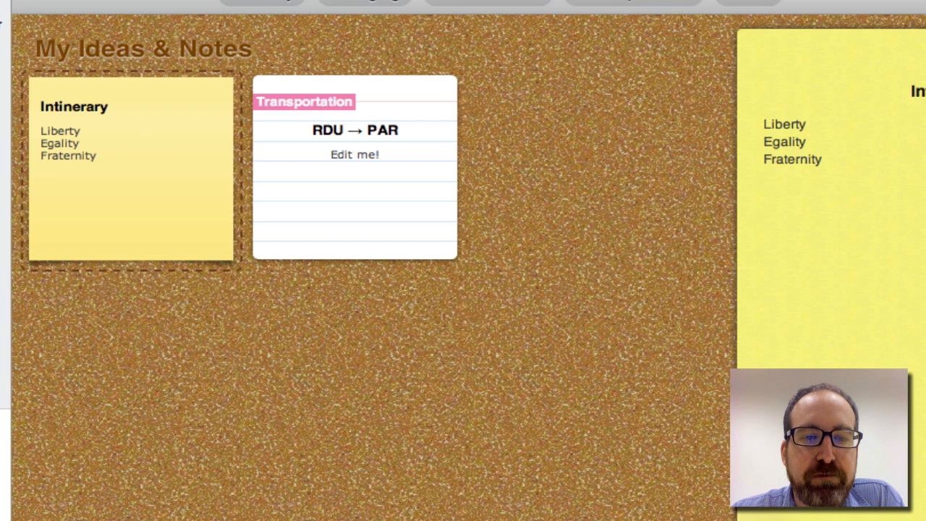
mouse_move(167, 222)
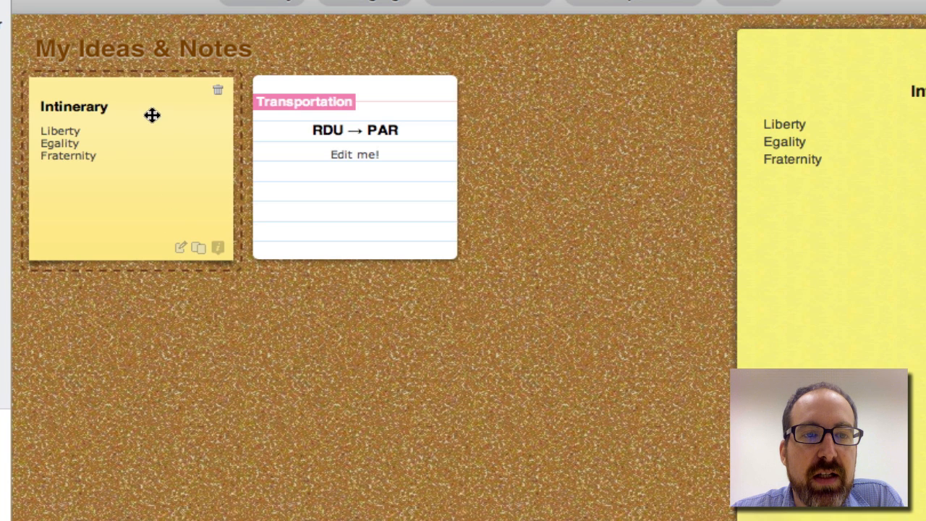
mouse_move(319, 173)
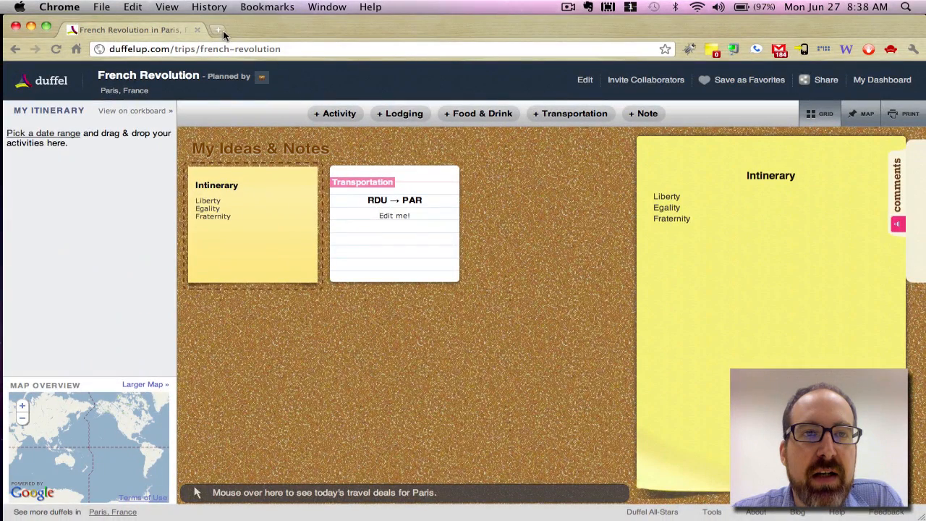
Search the web for "french revolution" in a new browser tab
left_click(221, 29)
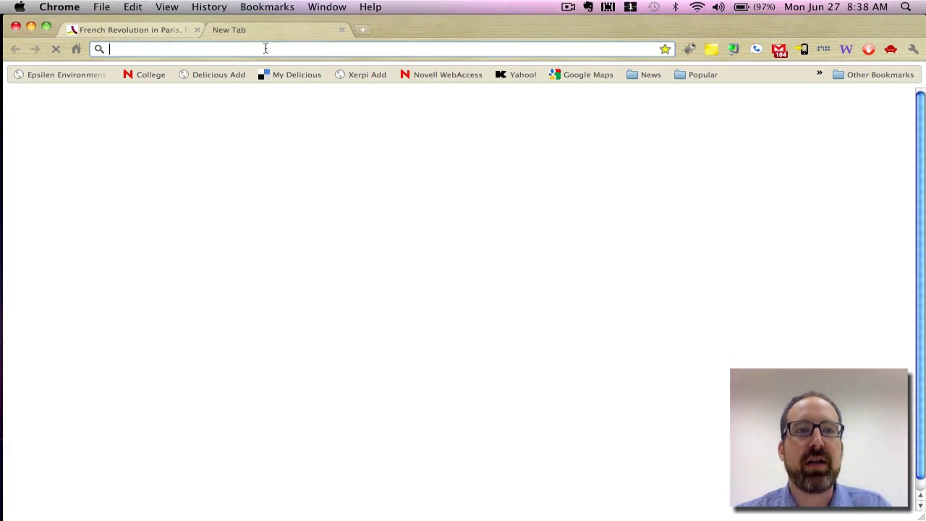
type("french revolution")
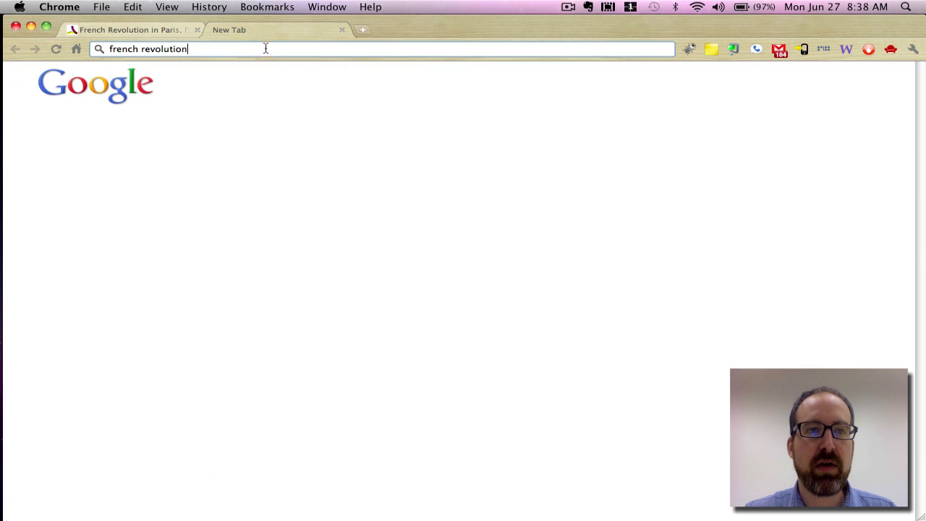
key("Return")
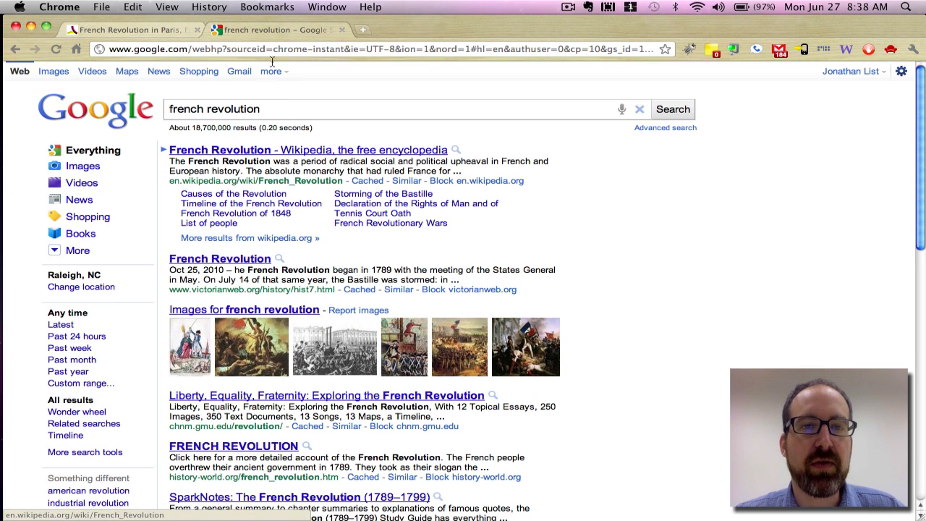
Open the "Liberty leading the People" painting from the image results, copy its image URL and return to the French Revolution duffel
left_click(245, 336)
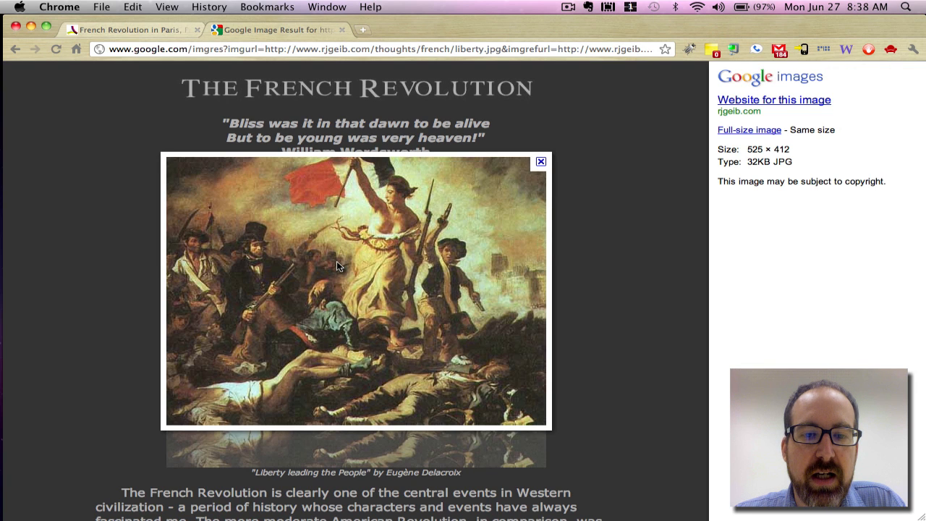
right_click(443, 215)
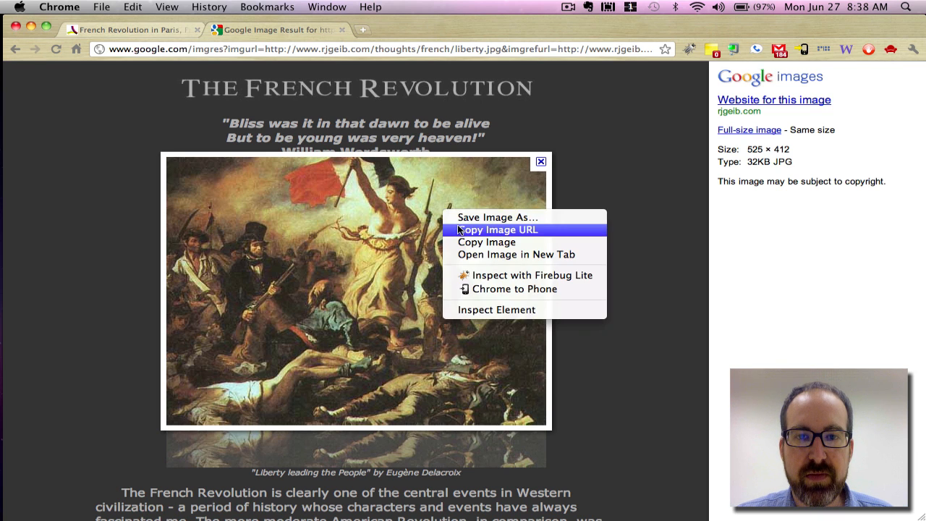
left_click(464, 230)
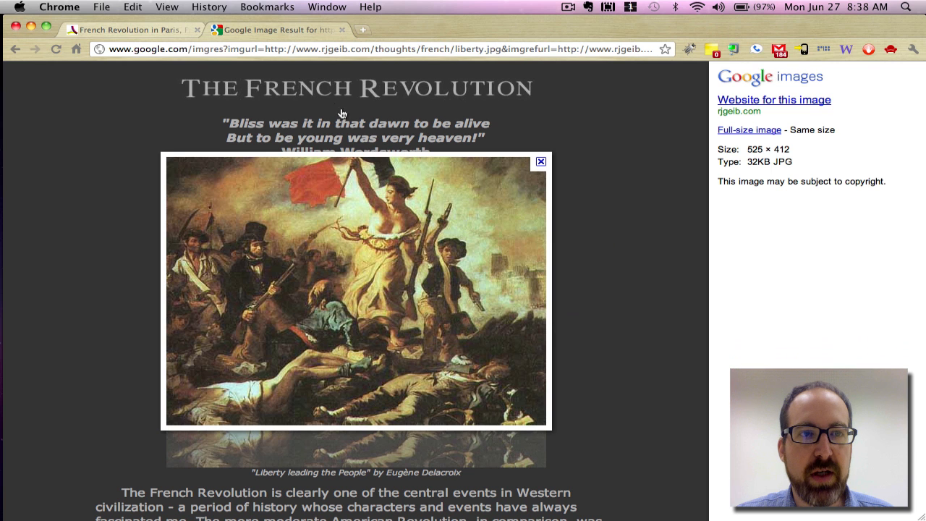
left_click(169, 32)
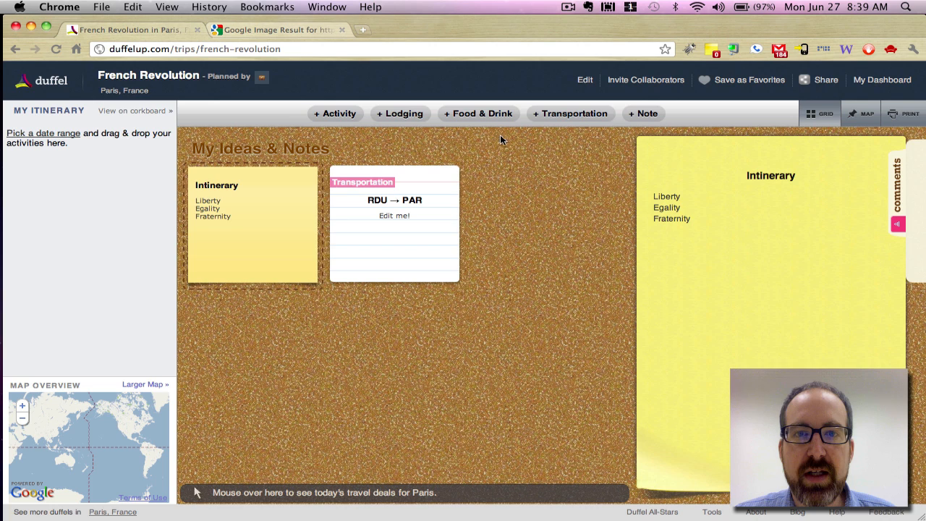
Start a new transportation card and enter "Lady liberty was the motivating force for the French Revolution..." as its notes
left_click(572, 114)
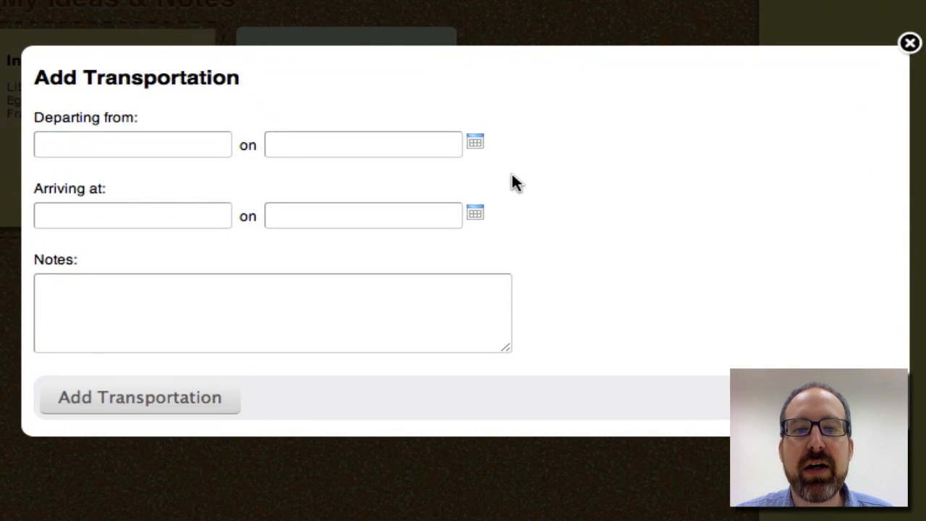
left_click(399, 294)
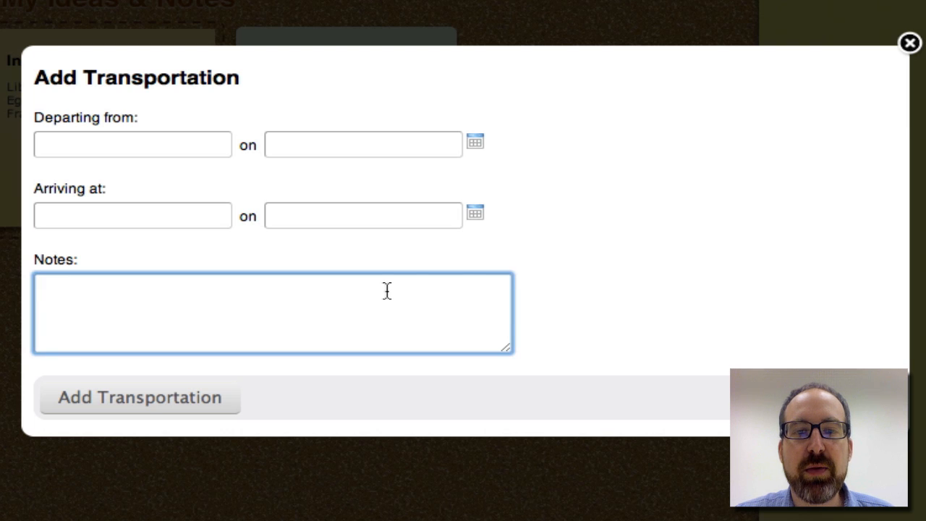
type("L")
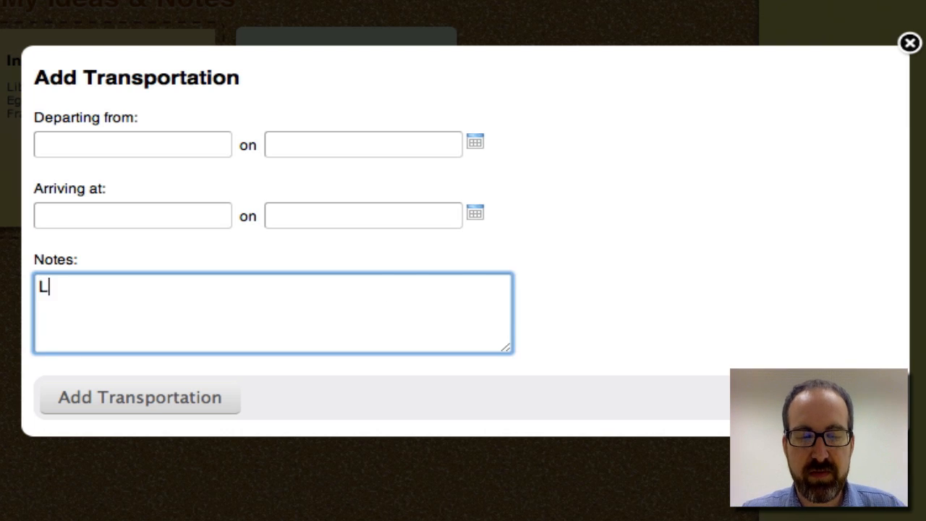
type("Ad")
key("BackSpace")
key("BackSpace")
type("ady ")
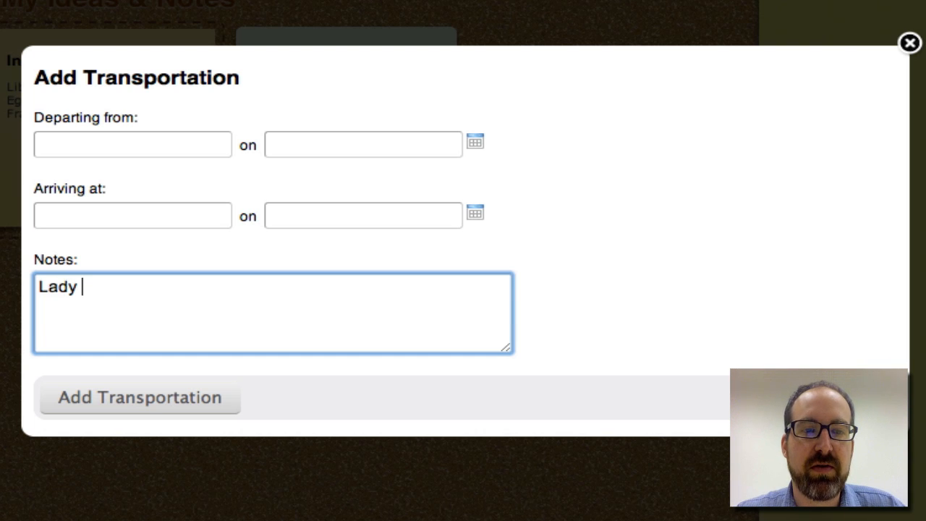
type("liberty ")
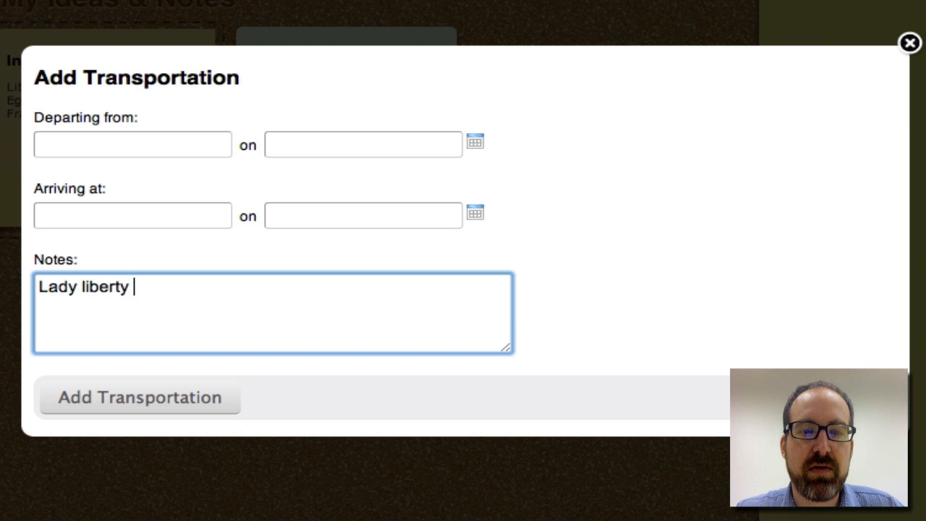
type("was the moti")
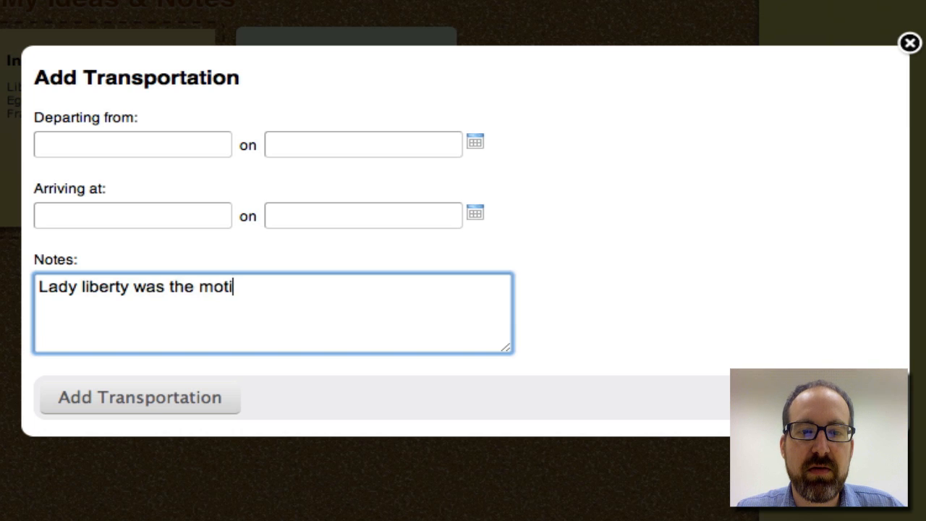
type("vating force")
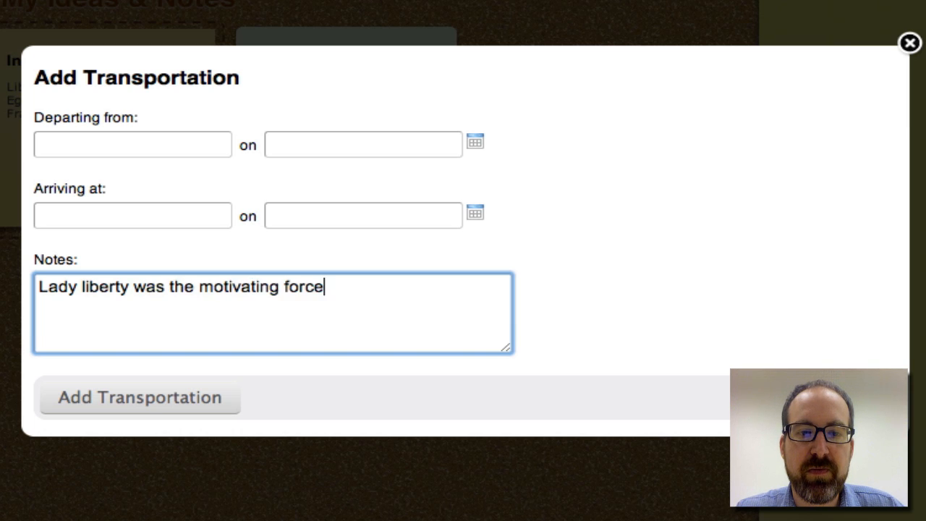
type(" for the French REv")
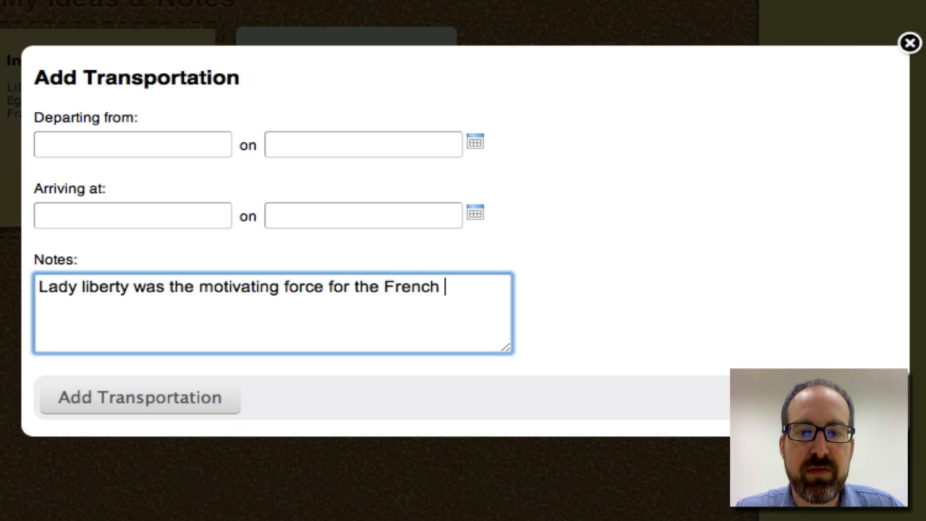
key("BackSpace")
key("BackSpace")
type("evolution...")
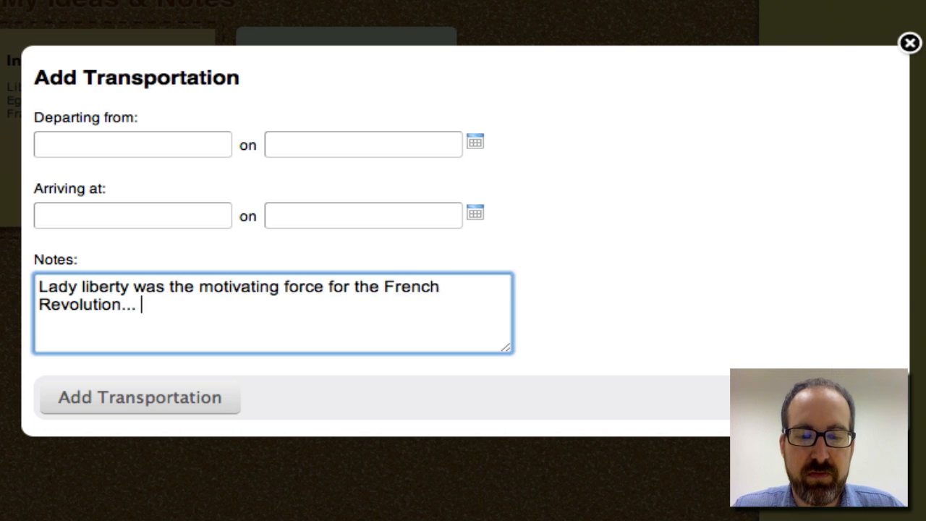
Append "REF -" and the copied image URL to the transportation notes, try to add the card and close the form
type(" <ref>")
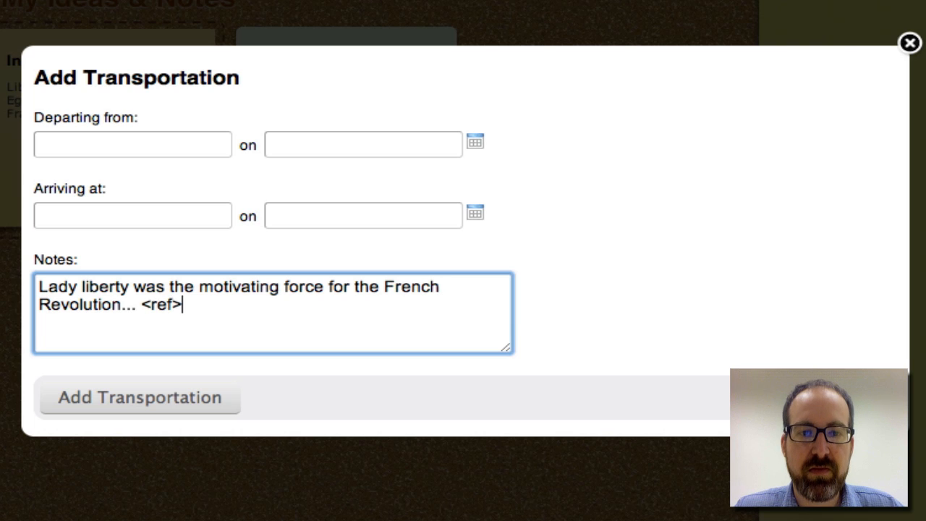
key("BackSpace")
key("BackSpace")
key("BackSpace")
key("BackSpace")
type("REF -")
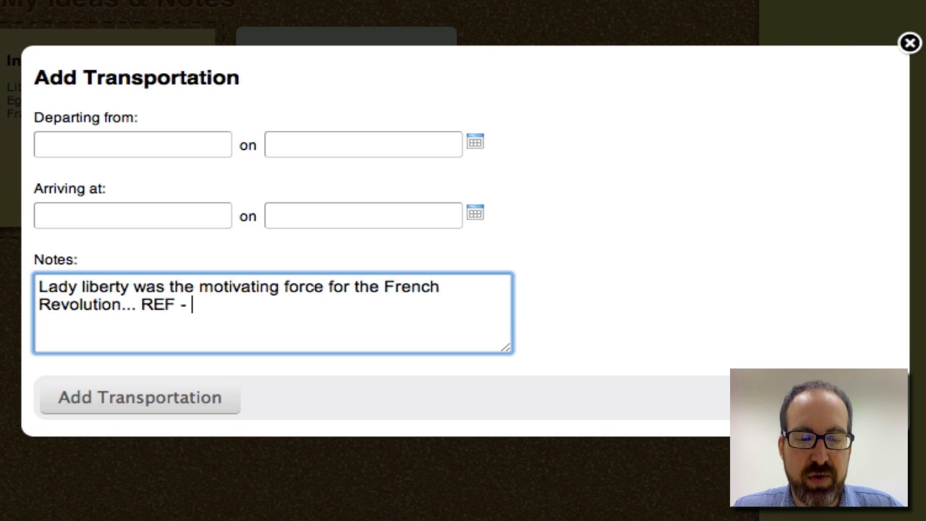
key("ctrl+v")
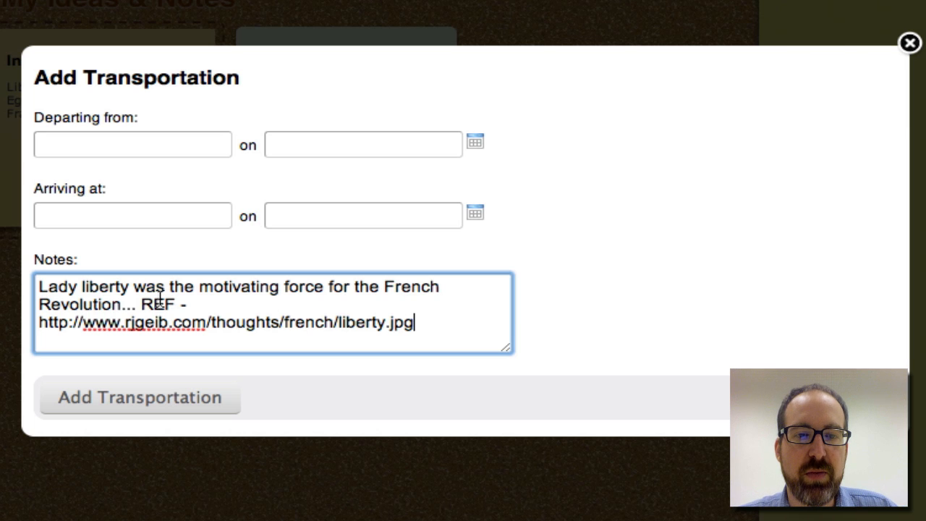
left_click(145, 398)
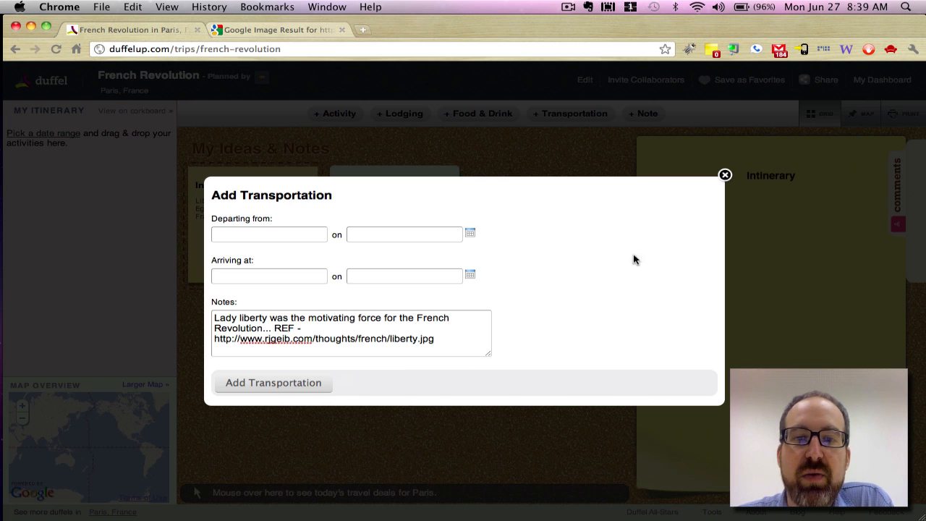
left_click(724, 176)
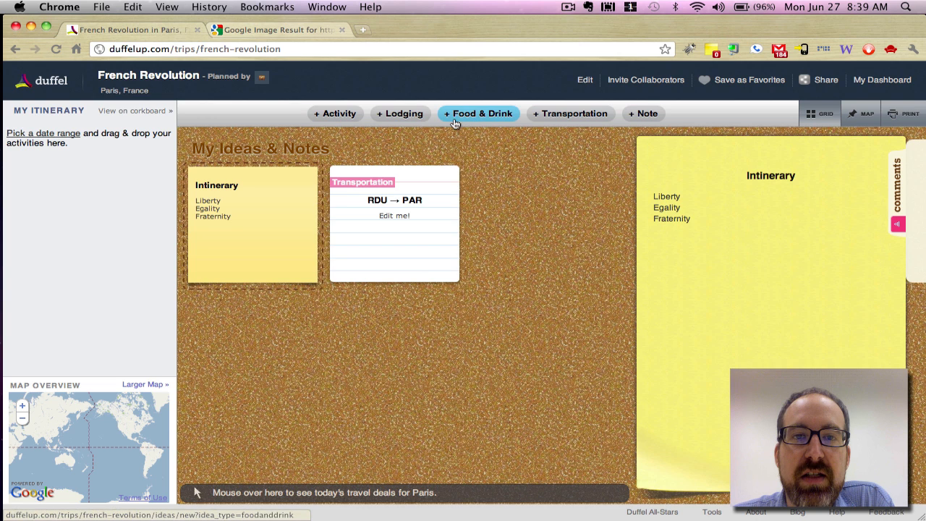
From the web search results, open the "Liberty, Equality, Fraternity" site and view "The Exorcism" picture from its image collection
left_click(309, 29)
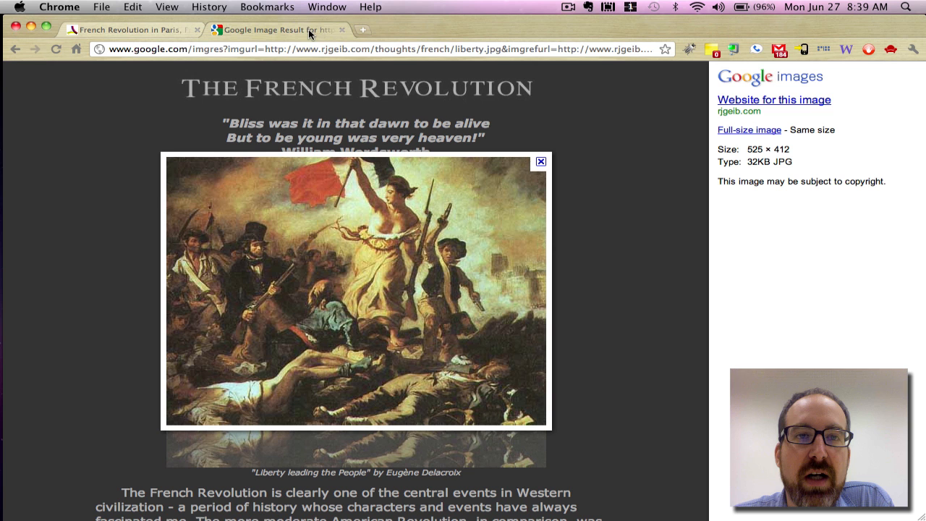
left_click(16, 48)
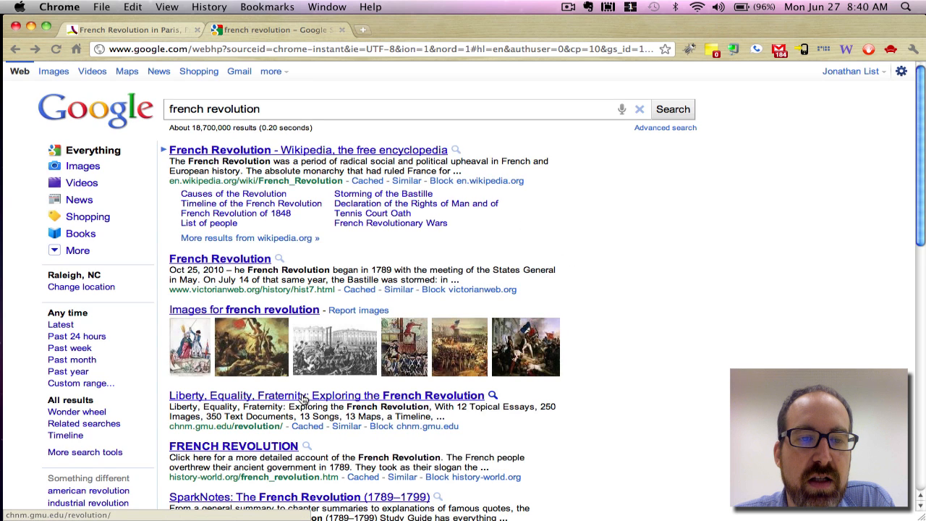
left_click(332, 397)
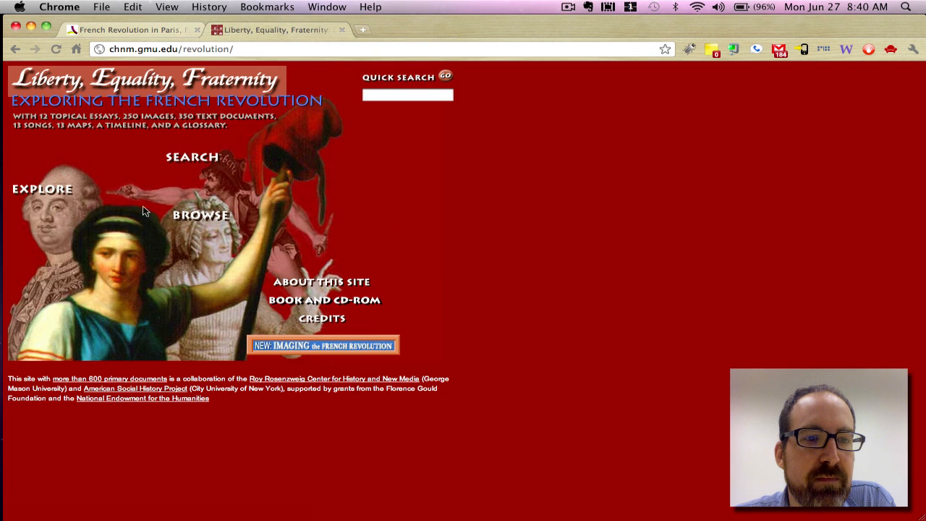
mouse_move(207, 216)
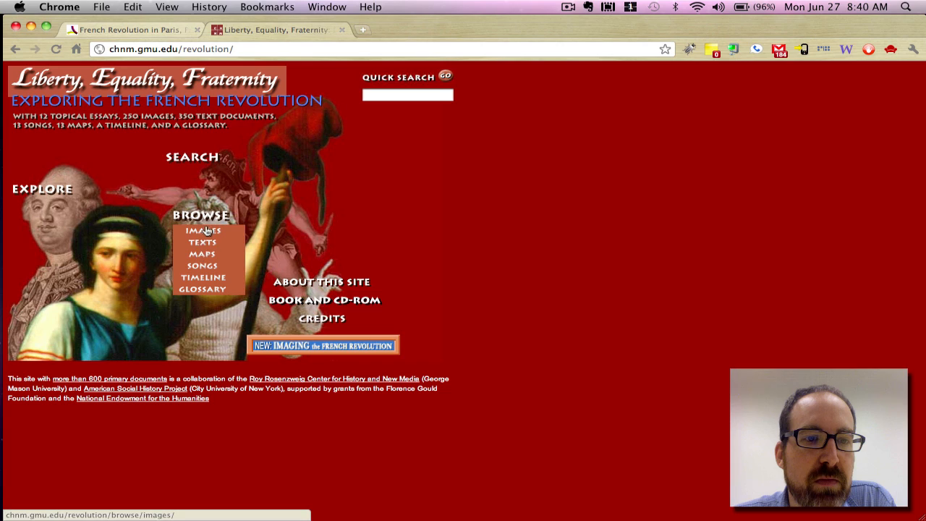
left_click(205, 233)
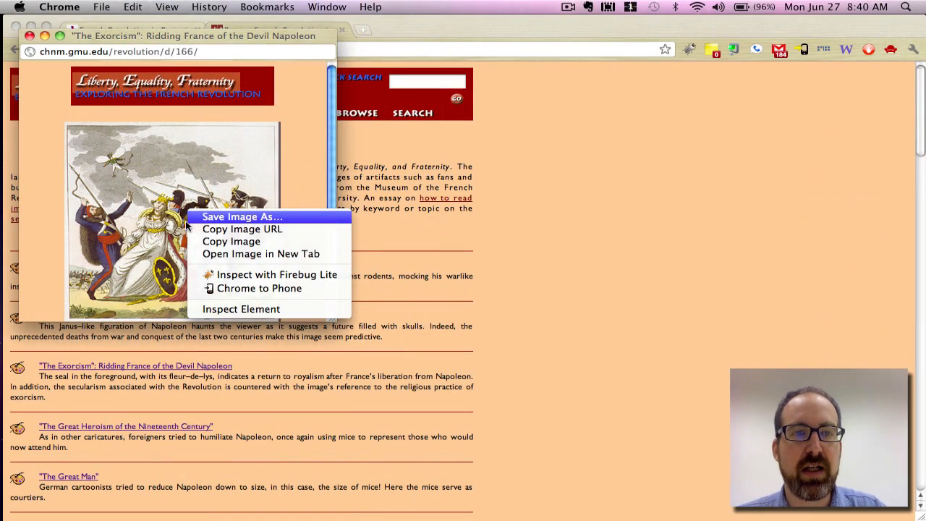
left_click(191, 229)
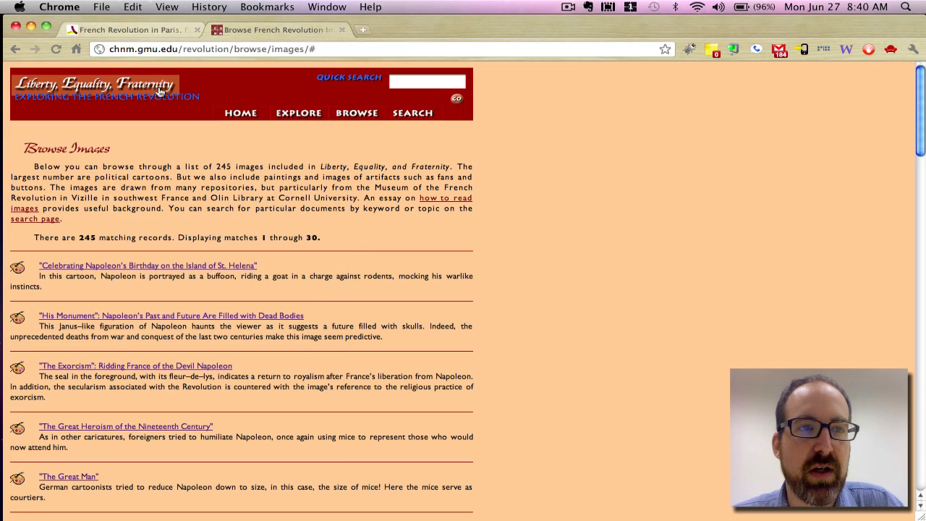
Return to the French Revolution duffel, start a new lodging card and expand its additional details
left_click(147, 33)
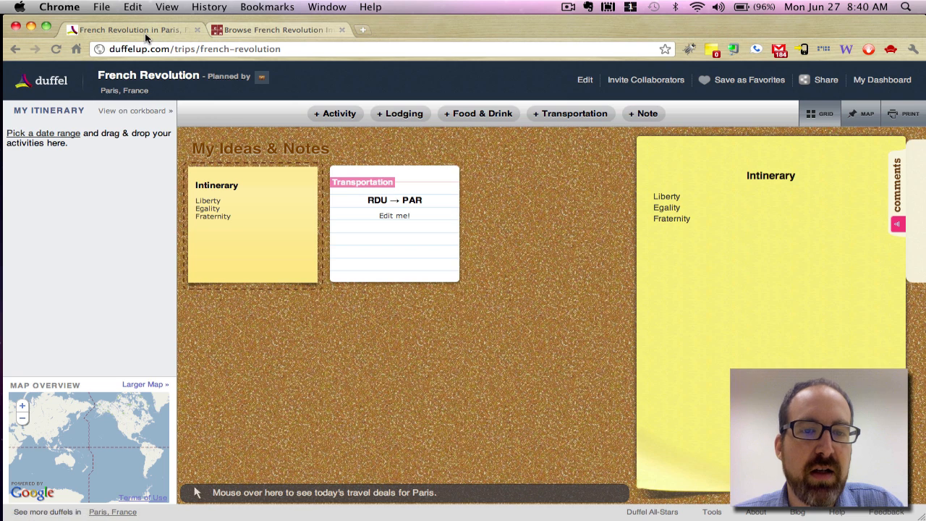
left_click(400, 113)
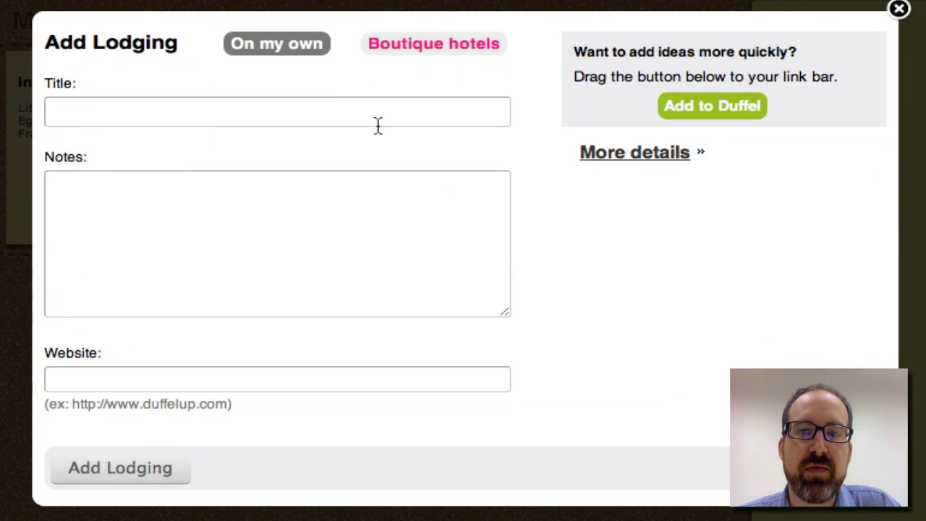
left_click(603, 154)
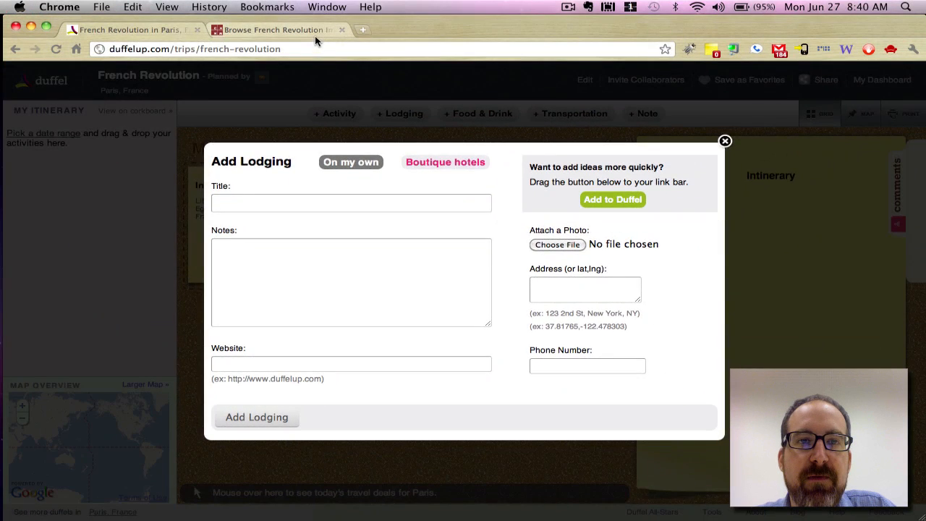
Reopen "The Exorcism" picture window and save its image as 293 in the Downloads folder
left_click(311, 32)
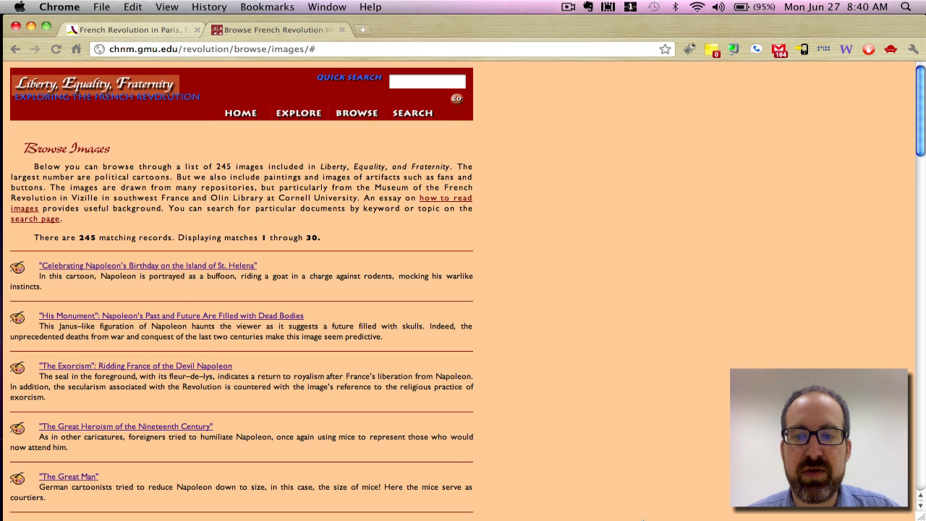
key("F3")
key("F3")
key("F3")
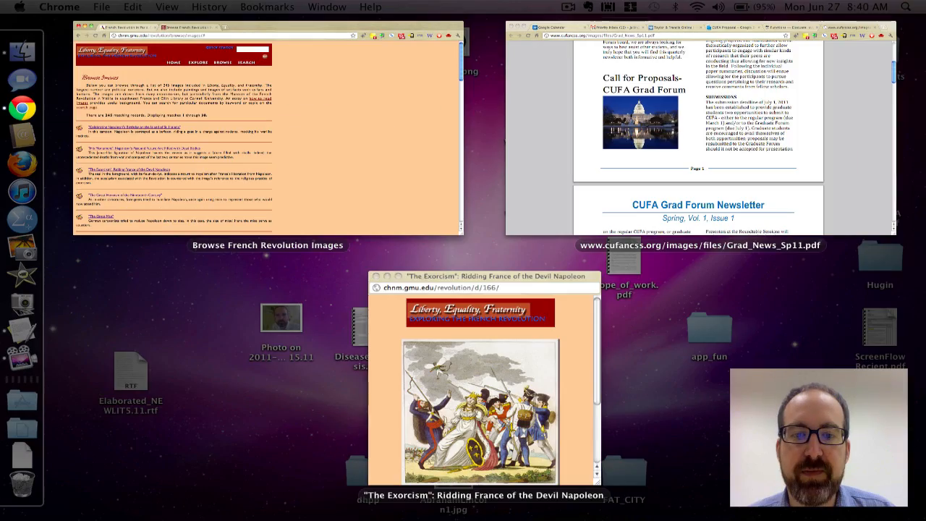
left_click(588, 380)
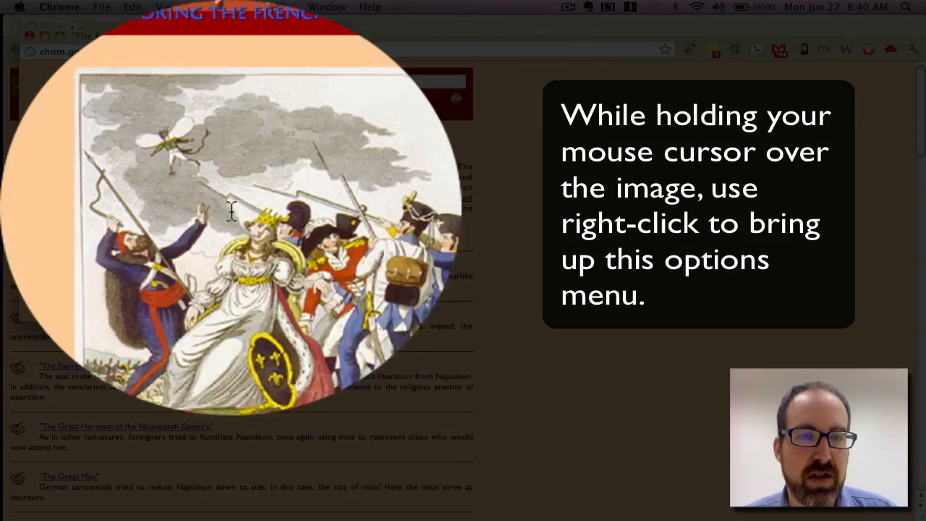
right_click(159, 199)
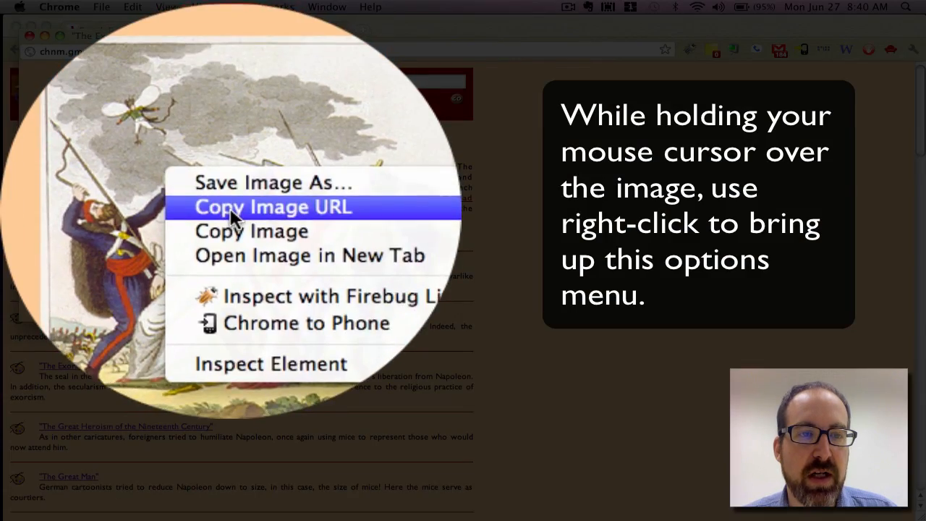
left_click(162, 203)
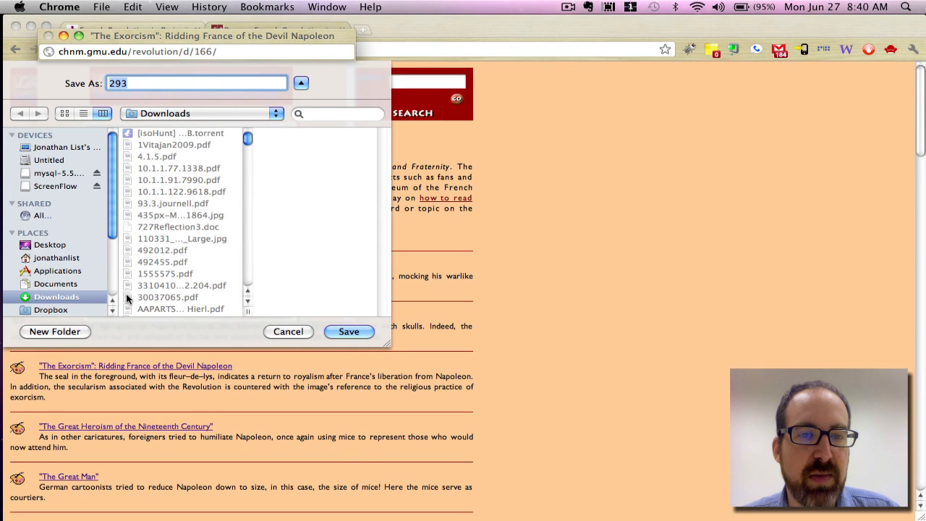
left_click(327, 331)
left_click(424, 310)
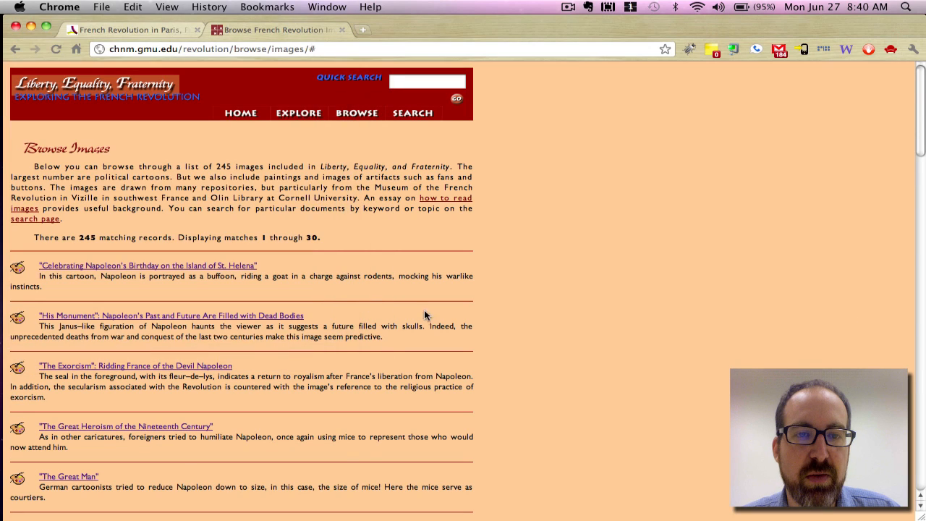
Return to the lodging card form in the French Revolution duffel and attach 293.jpg as its photo
left_click(139, 29)
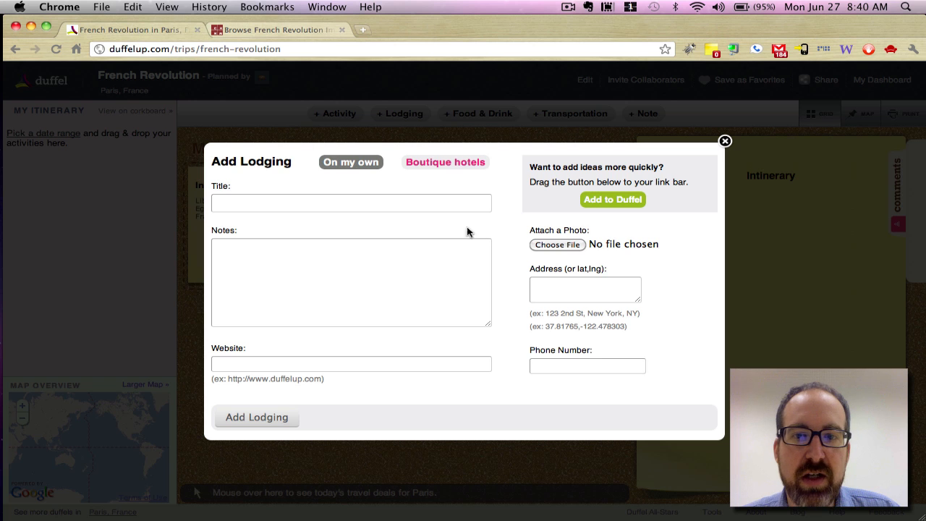
left_click(550, 249)
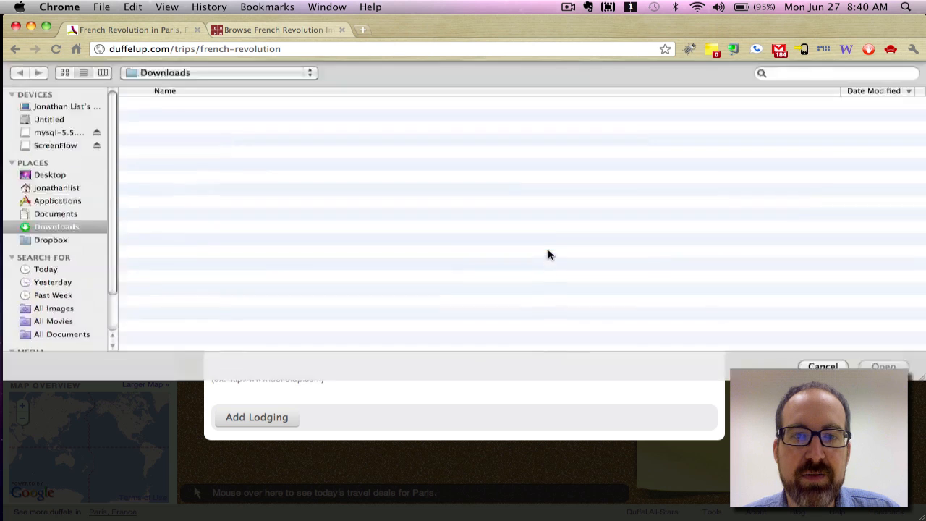
left_click(177, 105)
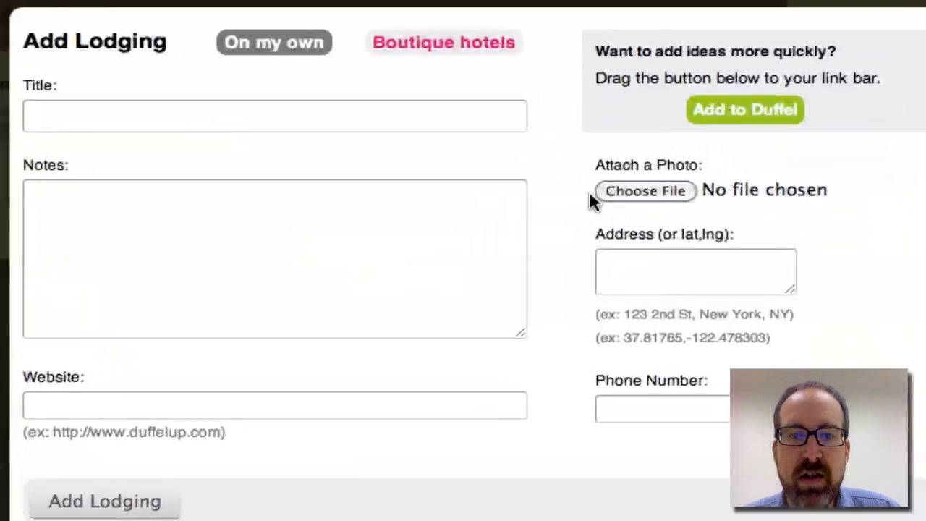
left_click(550, 296)
Give the lodging card the title "Evil Napoleon" and the notes "Whateva."
left_click(423, 123)
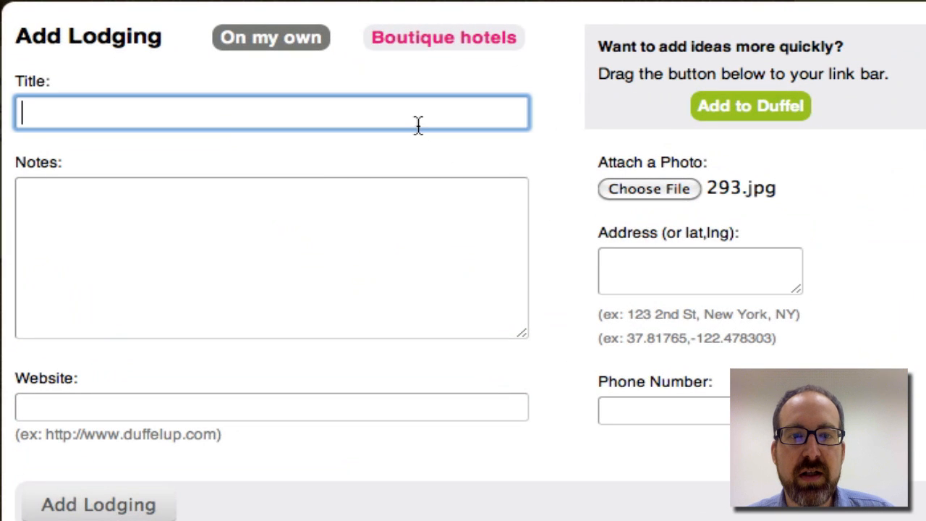
type("Evil ")
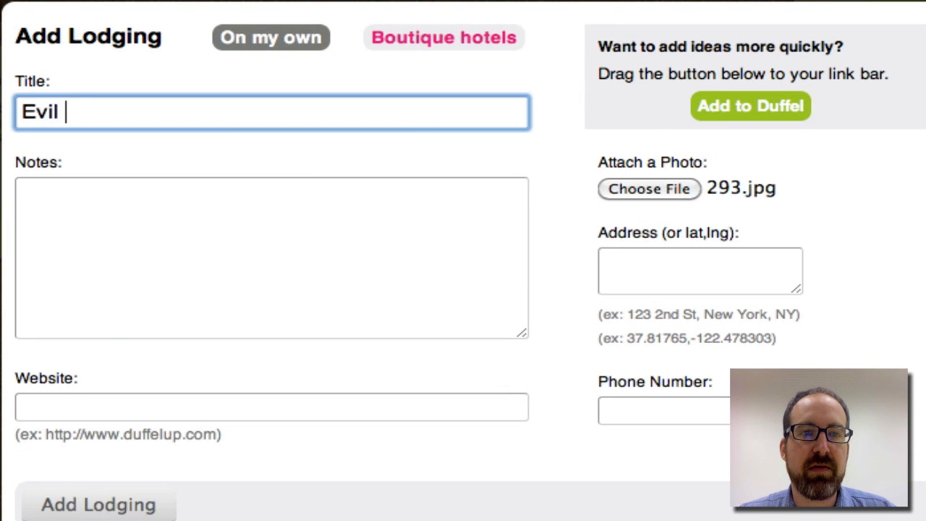
type("Napoleon")
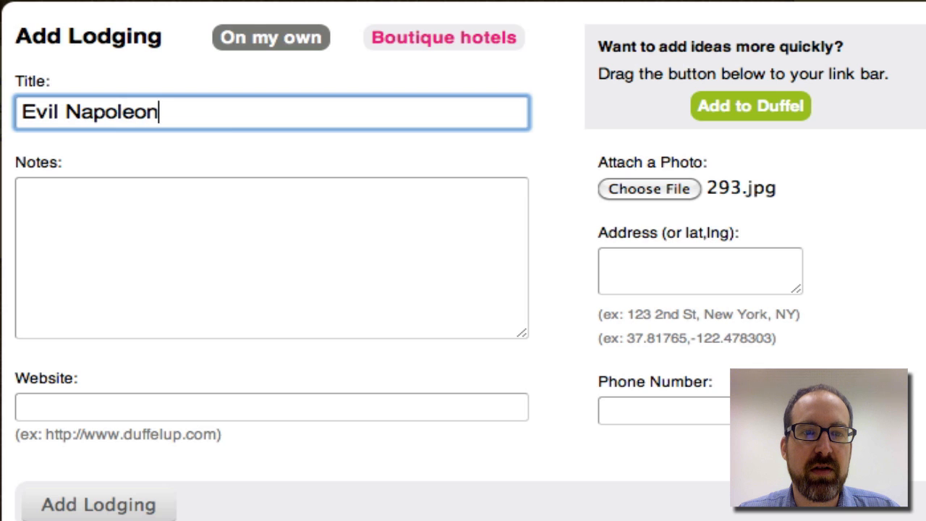
key("Tab")
type("Whateva")
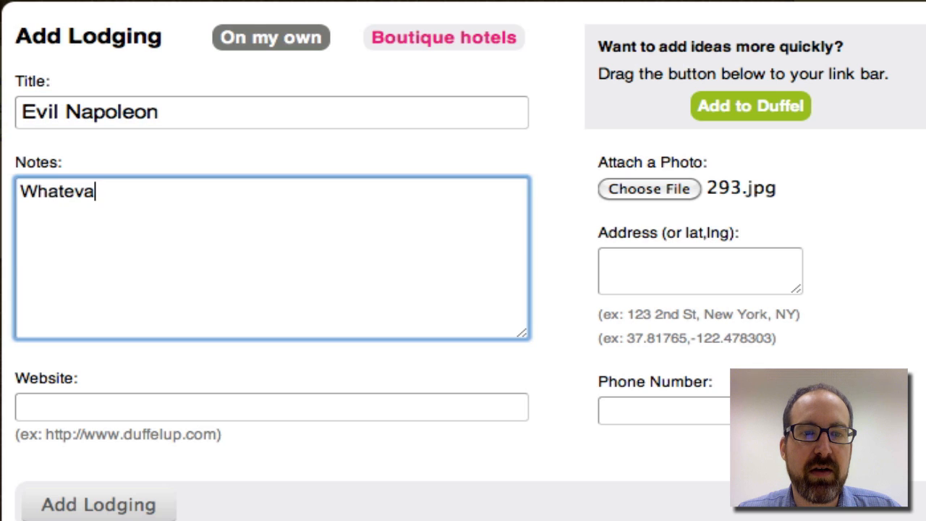
type(".")
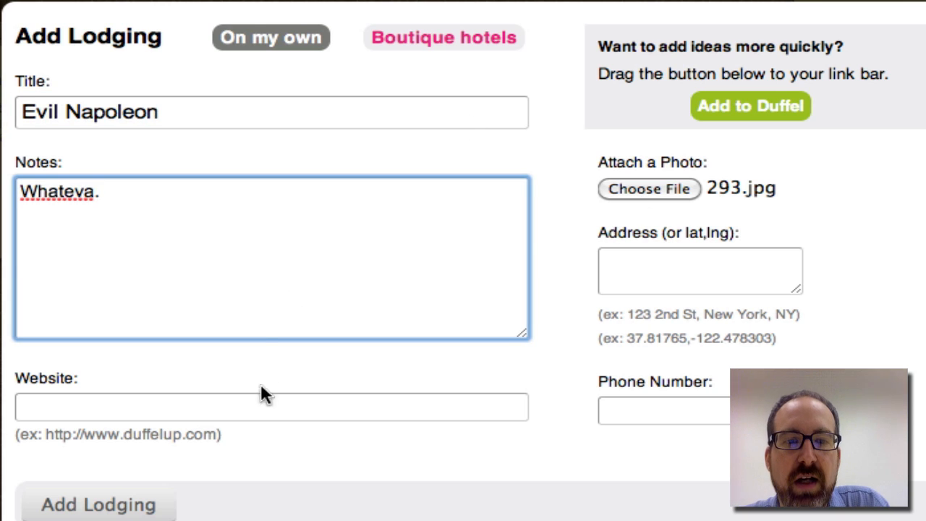
left_click(260, 414)
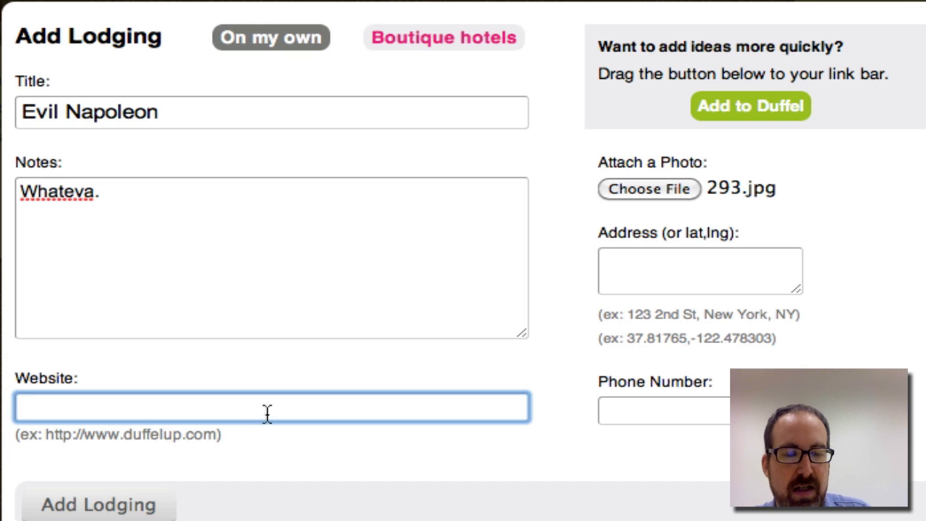
type("http://chnm.gmu.edu/revolution/searchimages/293.jpg")
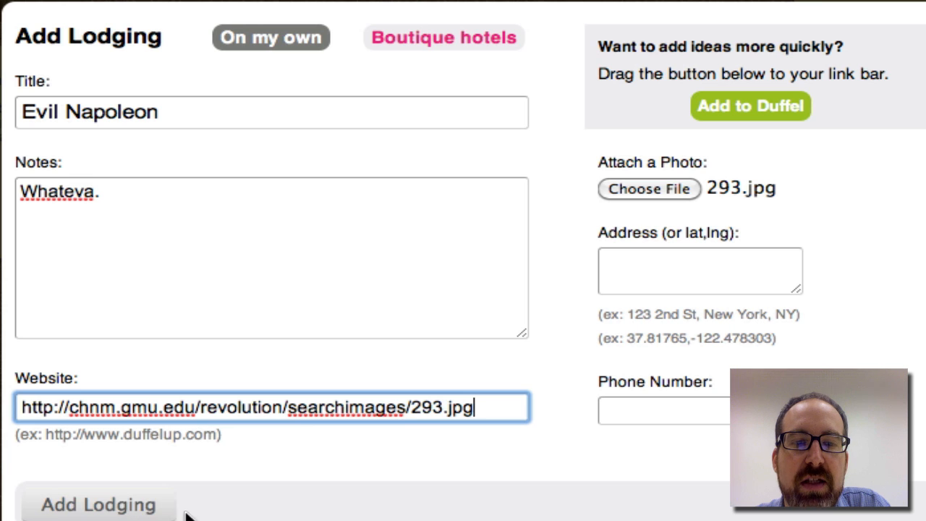
left_click(121, 506)
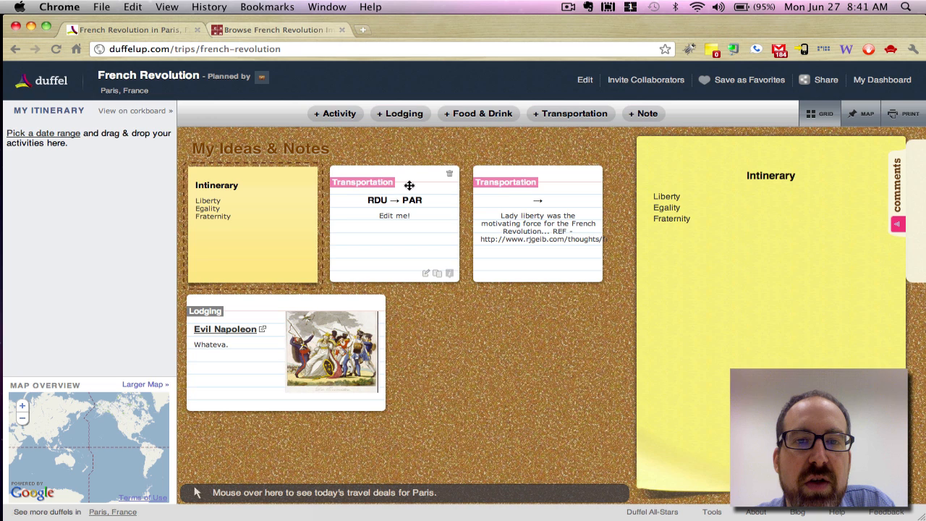
Try to place the RDU → PAR card in the itinerary and set the duffel's start date to 07/01/2011
left_click_drag(411, 180, 71, 133)
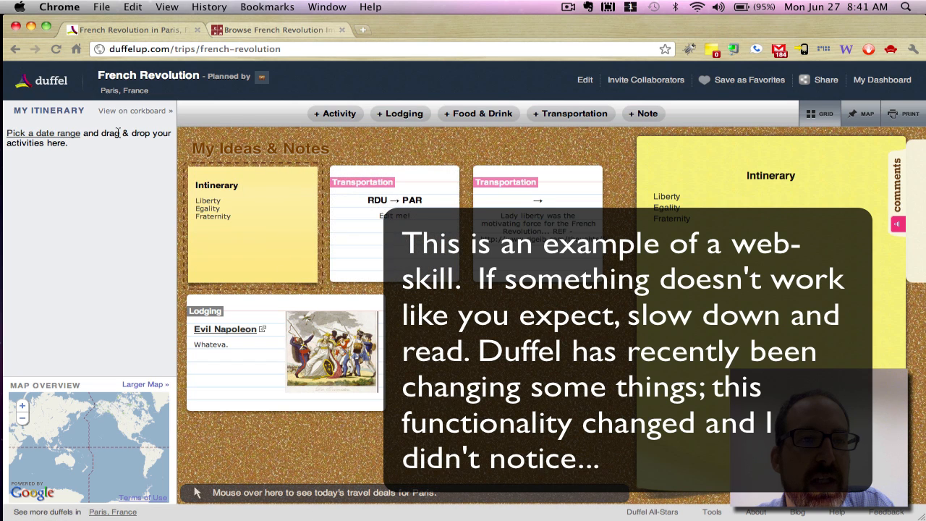
left_click(63, 135)
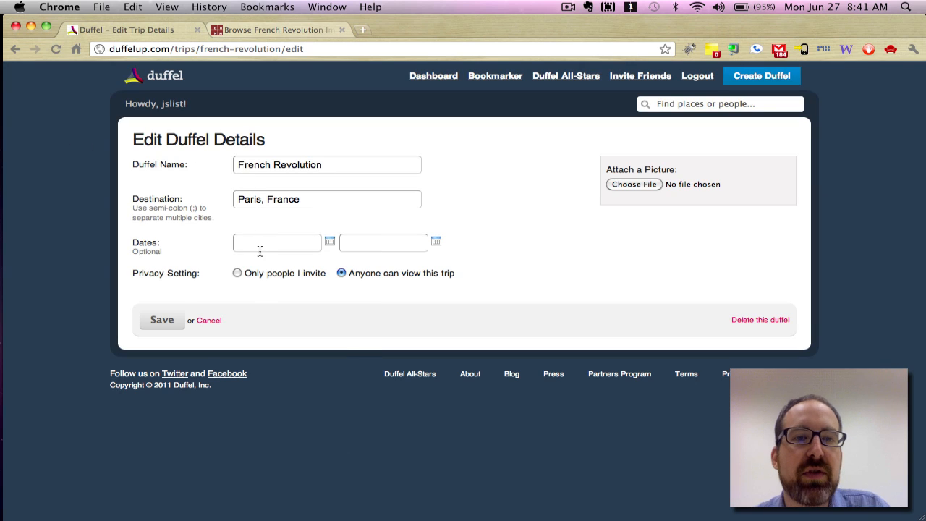
left_click(268, 249)
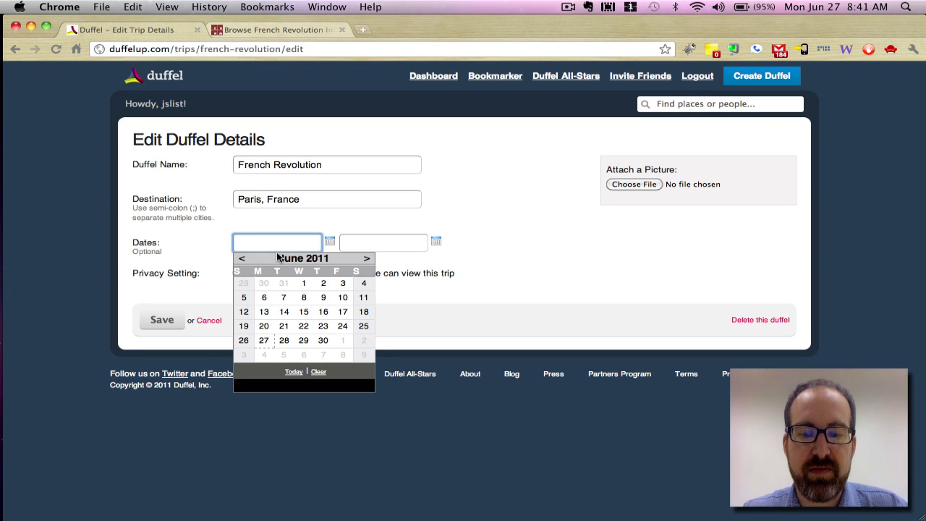
type("07")
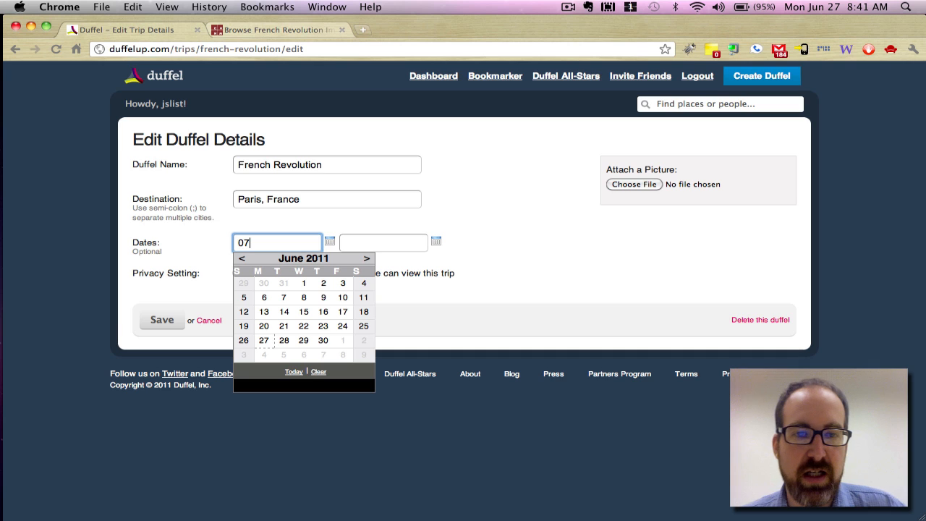
left_click(365, 259)
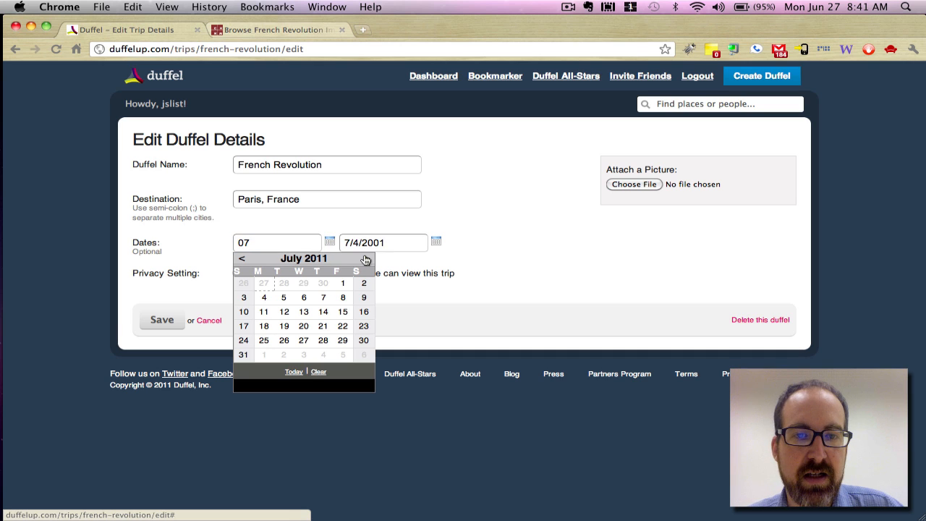
left_click(344, 286)
Set the duffel's end date to 07/14/2001 and try to save the details
left_click(442, 242)
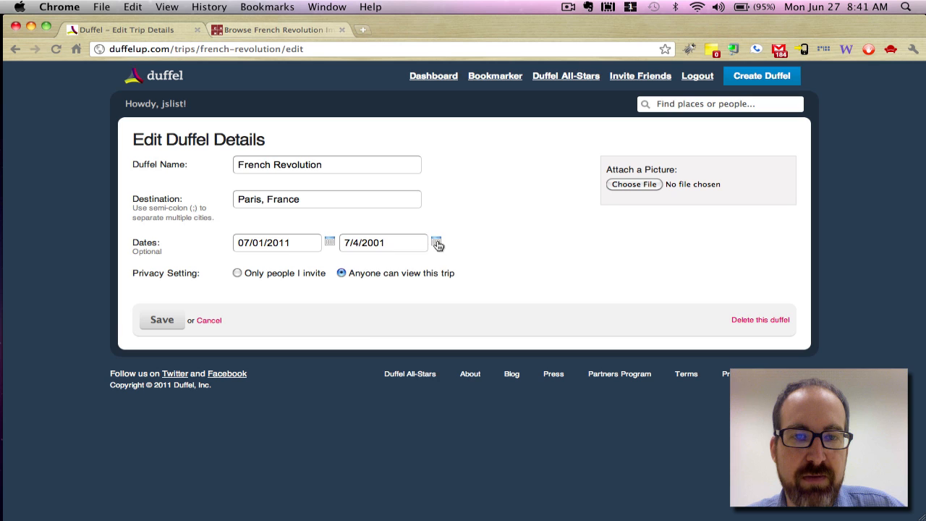
left_click(437, 245)
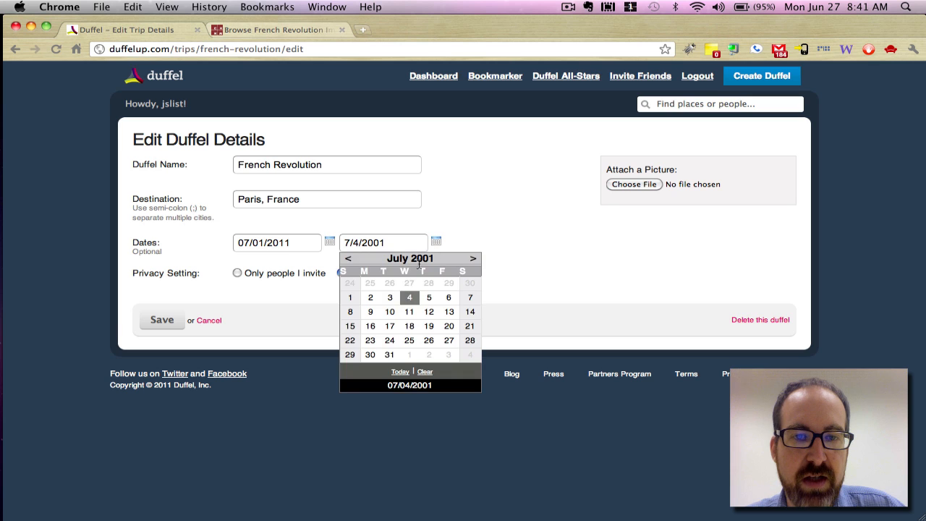
left_click(471, 315)
left_click(167, 321)
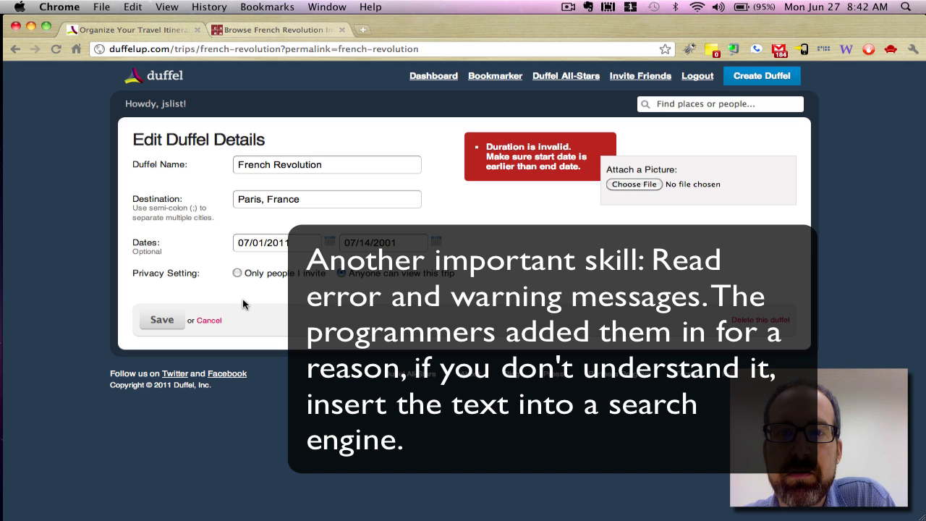
Correct the end date to 07/14/2011 and save the duffel details
left_click(415, 242)
key("BackSpace")
key("BackSpace")
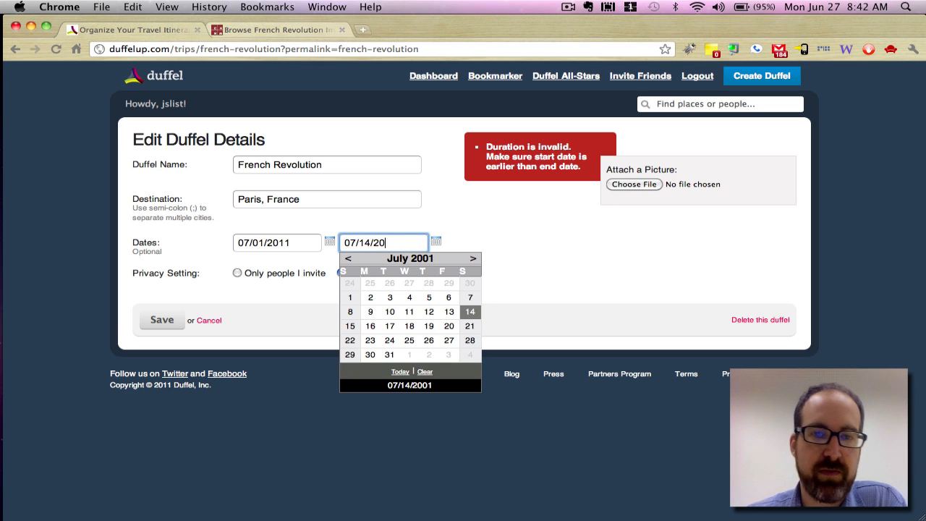
type("11")
key("Return")
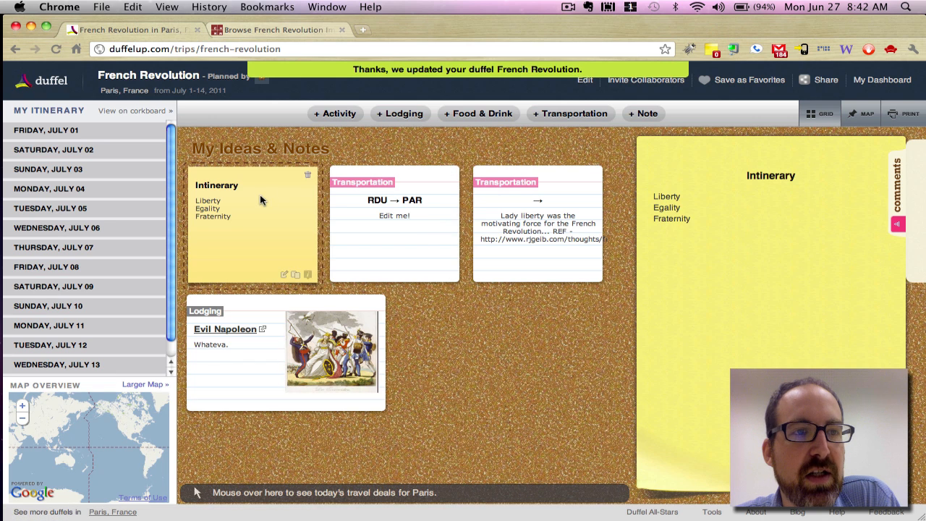
Schedule the RDU → PAR card on Friday, July 01, Evil Napoleon on Saturday, July 02, and the Lady liberty transportation card on Sunday, July 03
left_click_drag(399, 225, 121, 133)
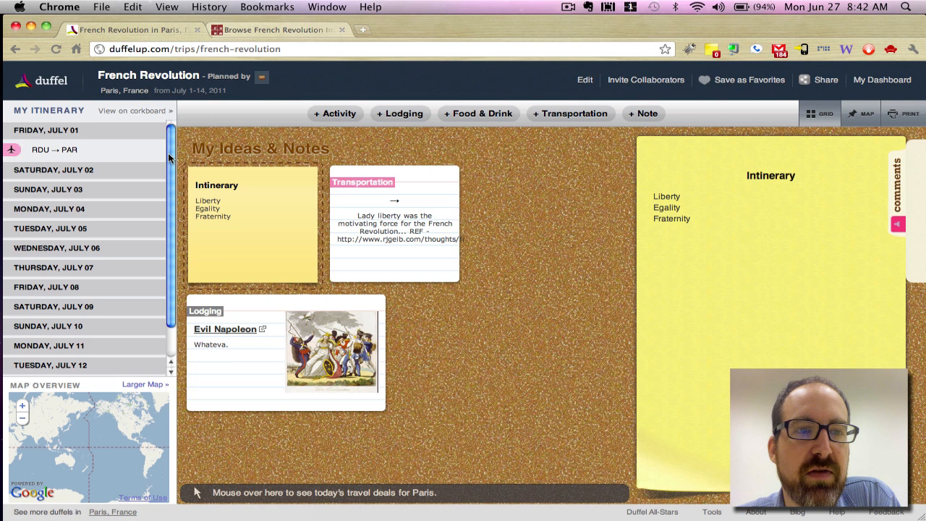
scroll(162, 203, "down", 2)
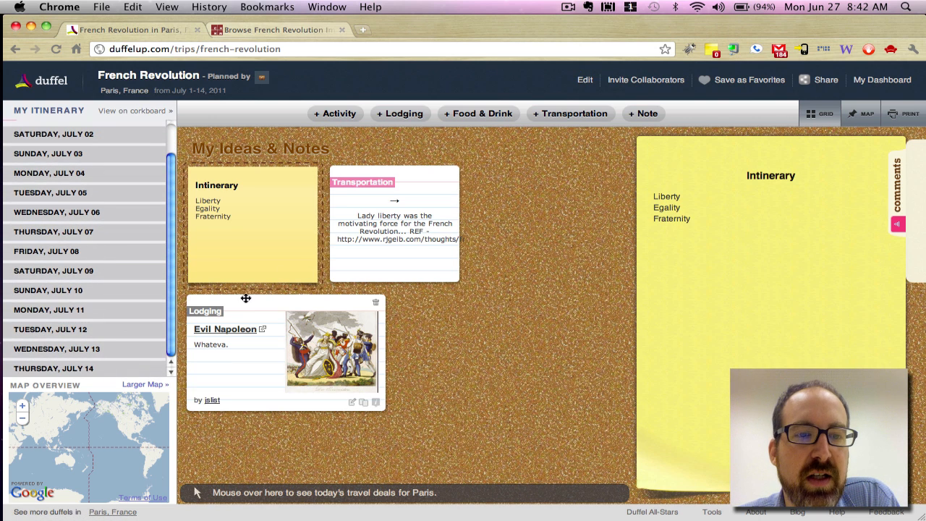
left_click_drag(258, 313, 72, 142)
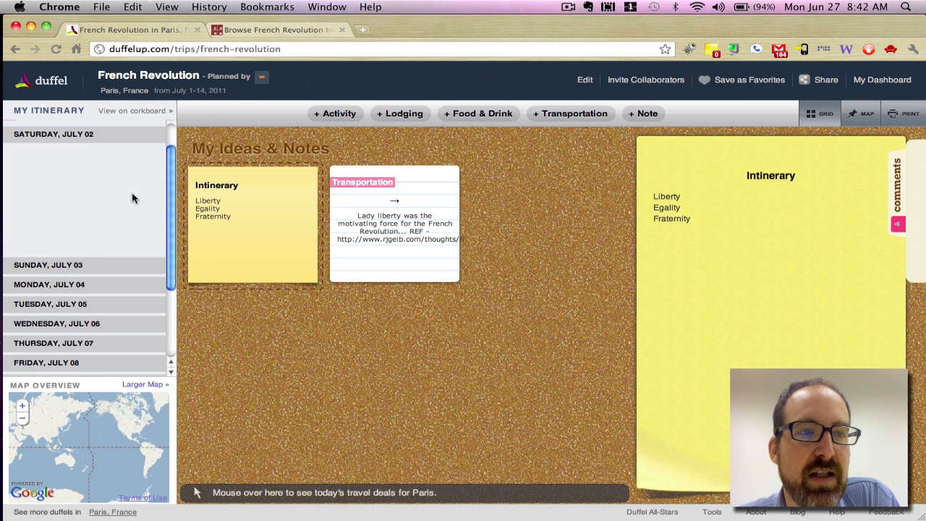
left_click_drag(368, 191, 89, 183)
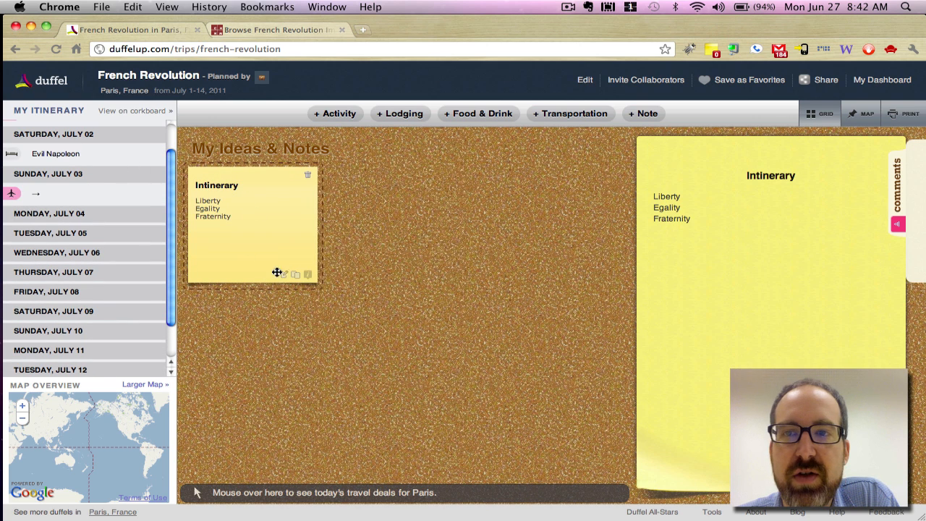